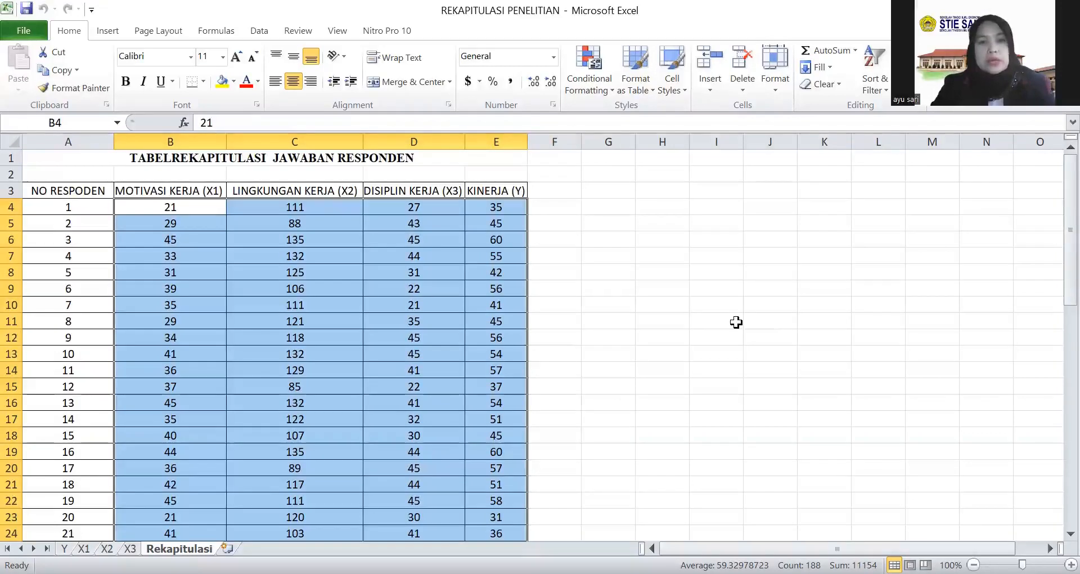
Review the respondent answer recap table on the Rekapitulasi sheet from its first respondent down to the TOTAL row
left_click(736, 321)
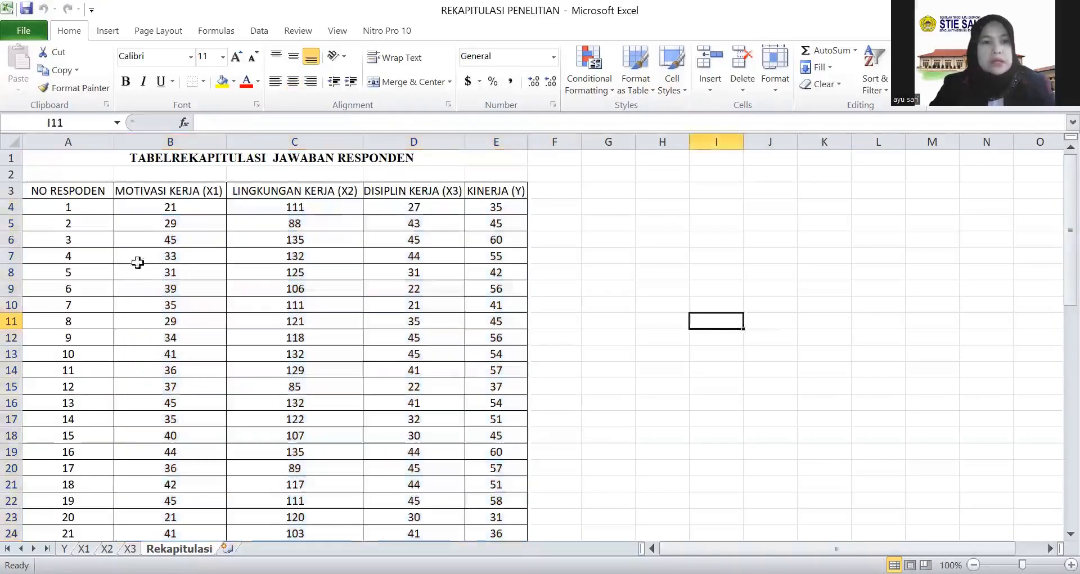
scroll(84, 211, "down", 14)
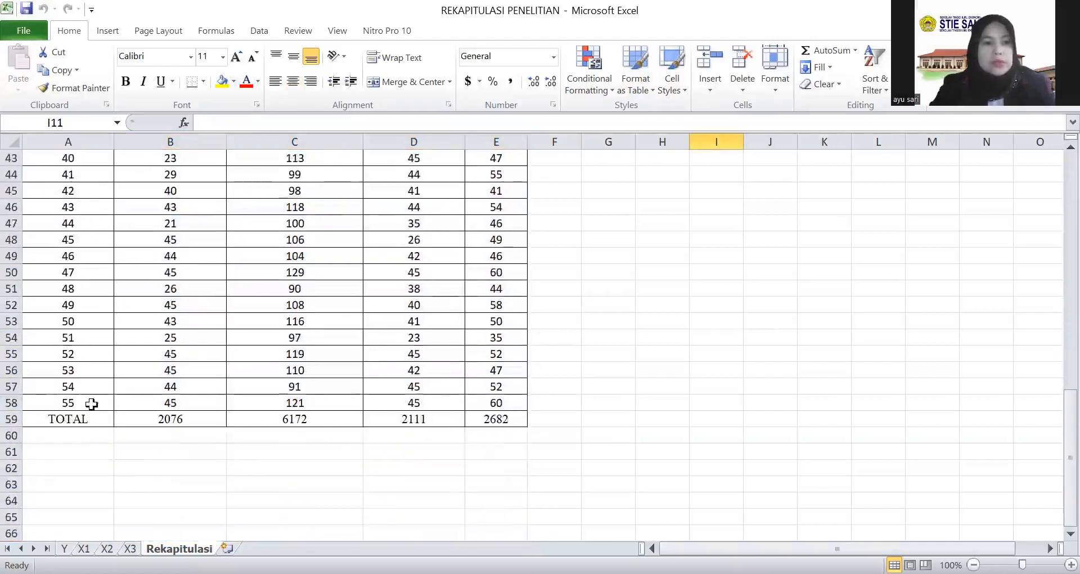
left_click(632, 418)
scroll(634, 416, "up", 14)
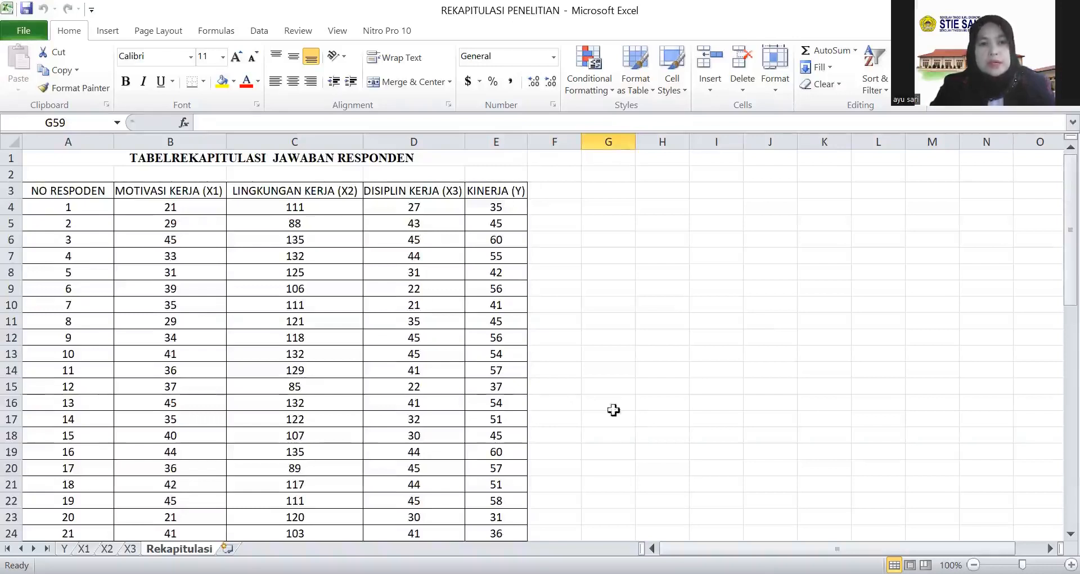
scroll(586, 400, "down", 12)
scroll(587, 400, "down", 3)
scroll(587, 400, "up", 15)
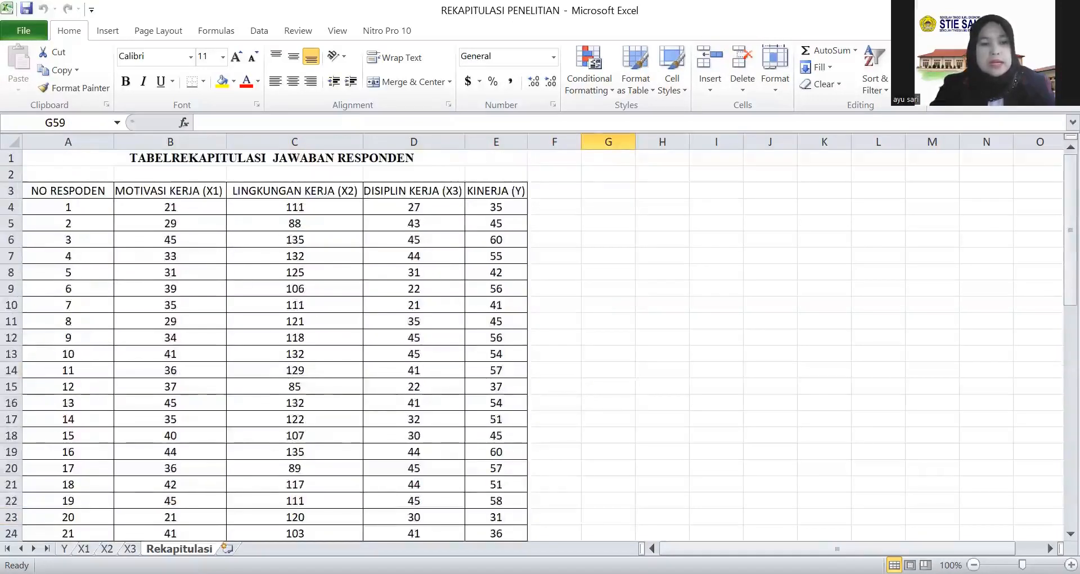
Compare respondent 1's total on the Y sheet with the respondent's KINERJA (Y) value on the Rekapitulasi sheet
key("ctrl+Page_Up")
key("ctrl+Page_Up")
key("ctrl+Page_Up")
key("ctrl+Page_Up")
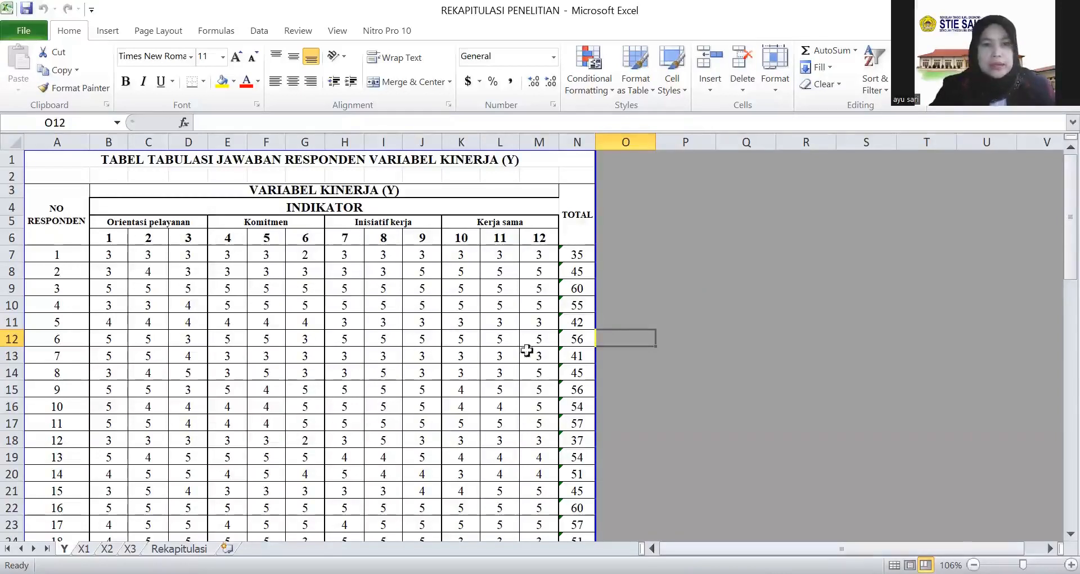
left_click(579, 254)
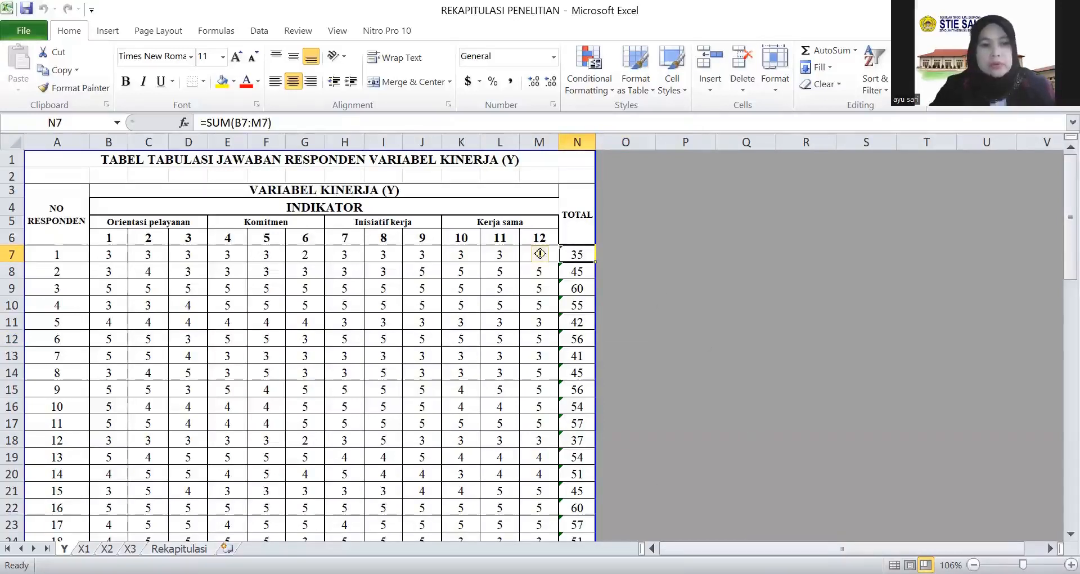
left_click(179, 549)
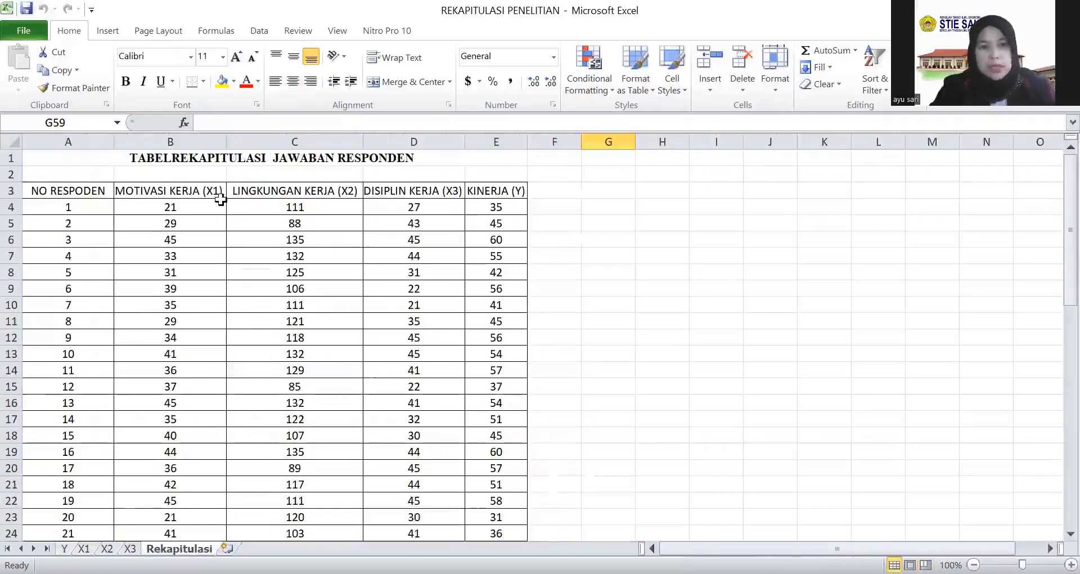
left_click(512, 207)
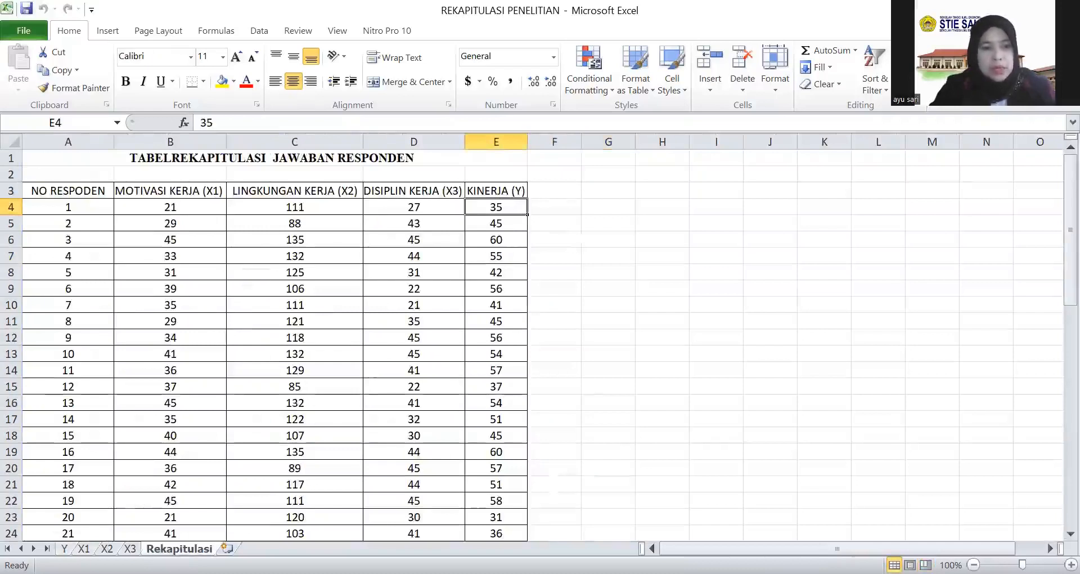
left_click(64, 548)
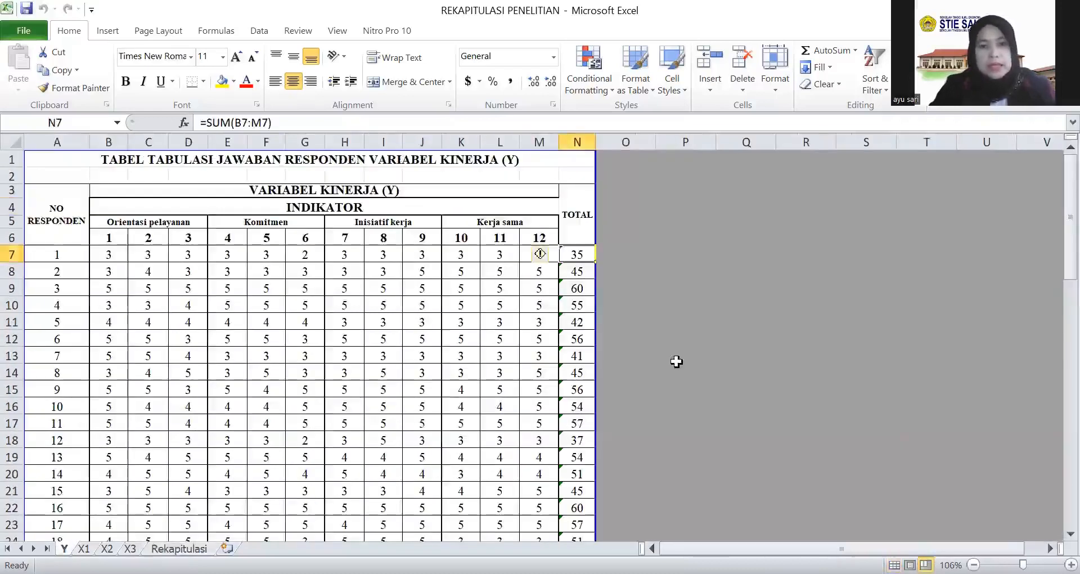
left_click(679, 358)
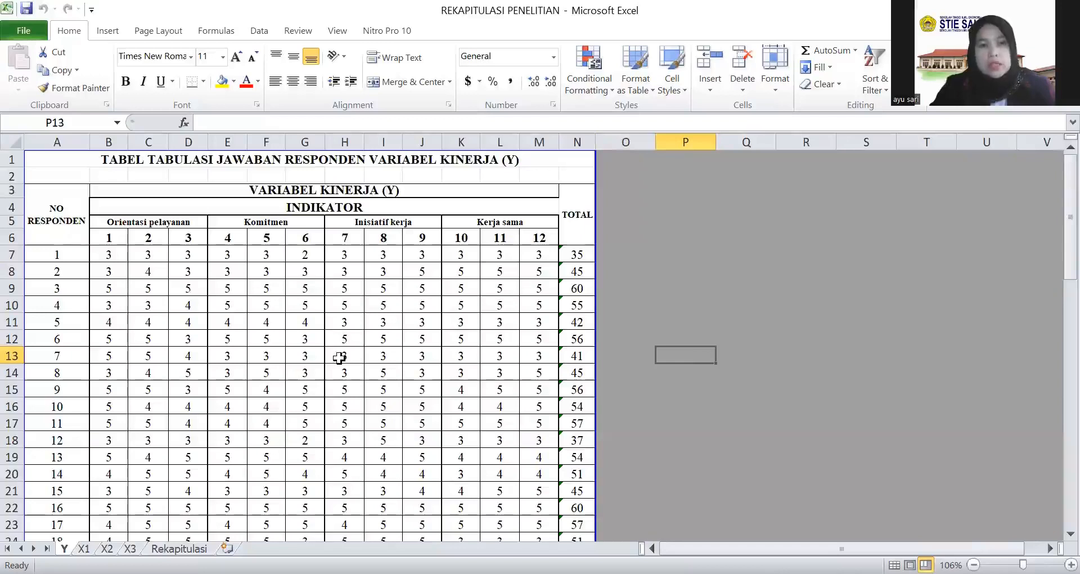
Examine respondent 1's answers and the total formula for MOTIVASI KERJA on the X1 sheet
key("ctrl+Page_Down")
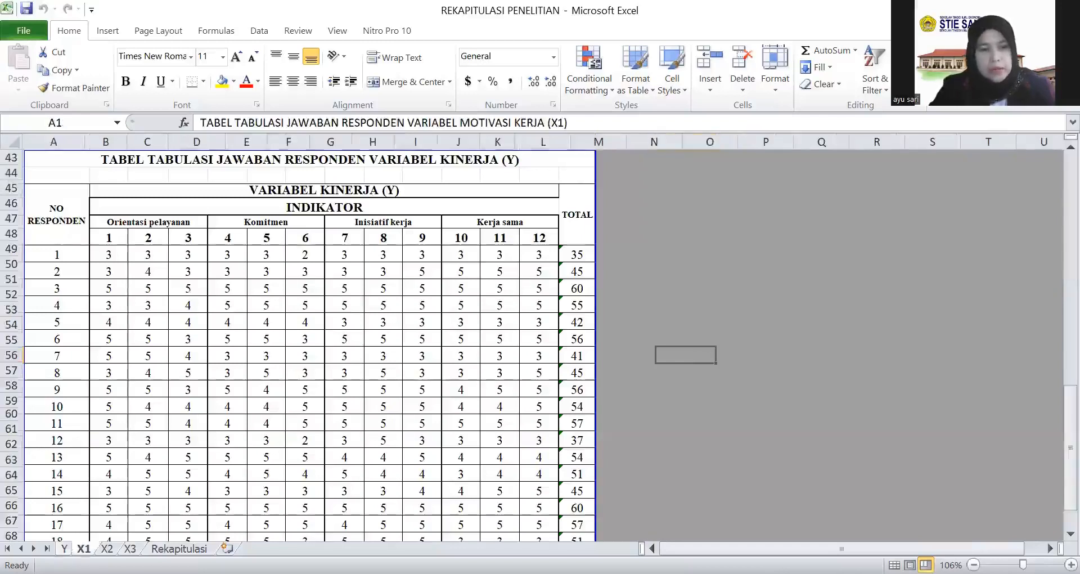
scroll(286, 392, "up", 14)
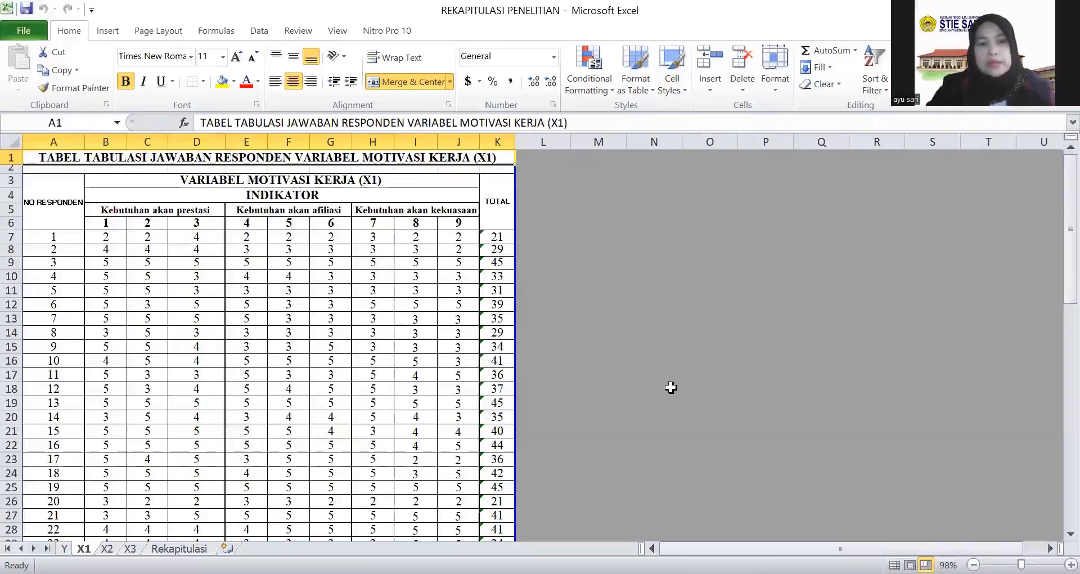
left_click(49, 233)
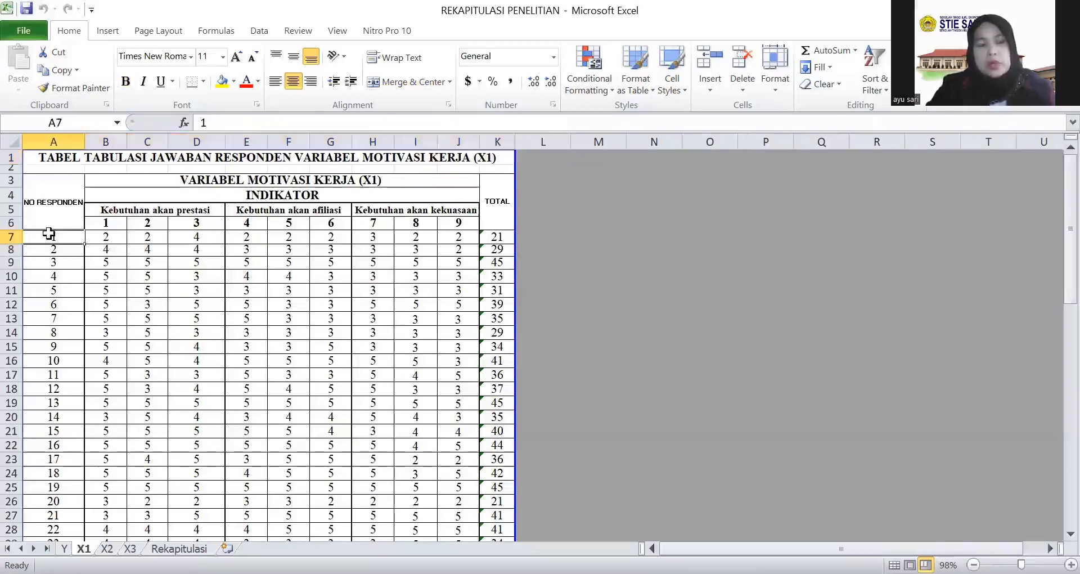
left_click(488, 237)
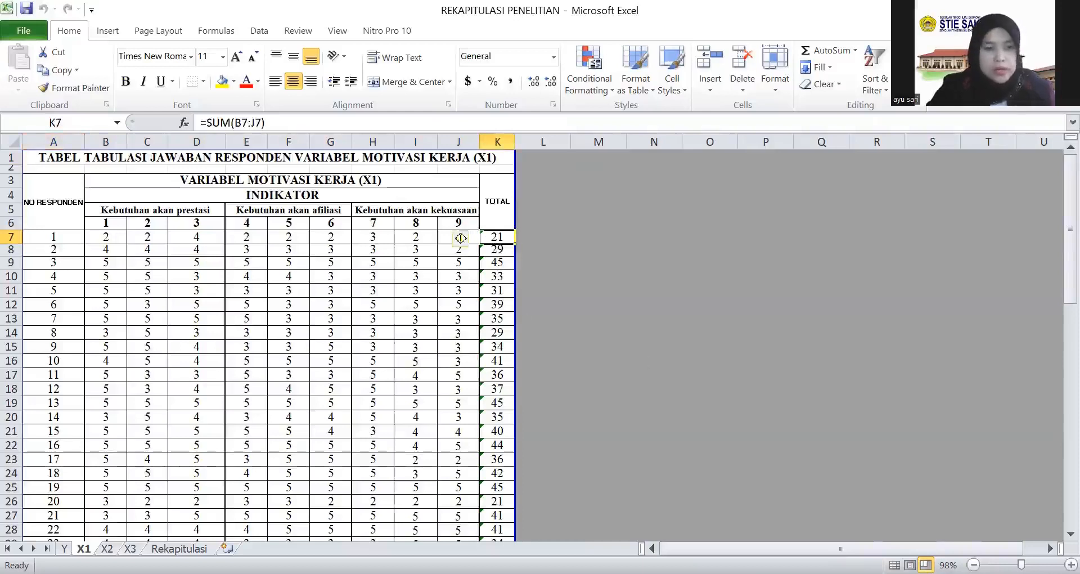
Examine respondent 1's answers and the total formula for LINGKUNGAN KERJA on the X2 sheet
left_click(104, 547)
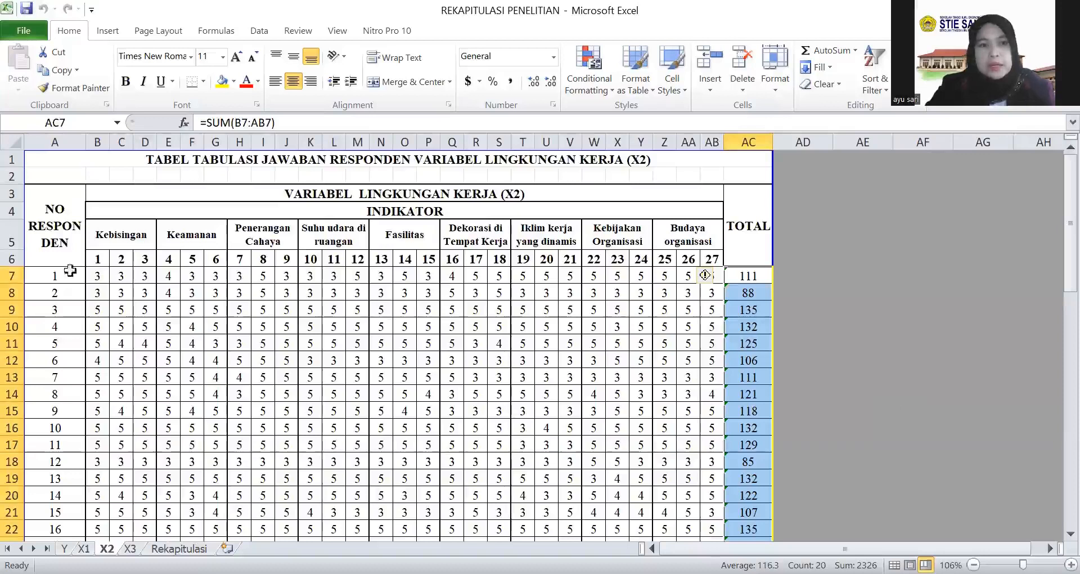
left_click(49, 276)
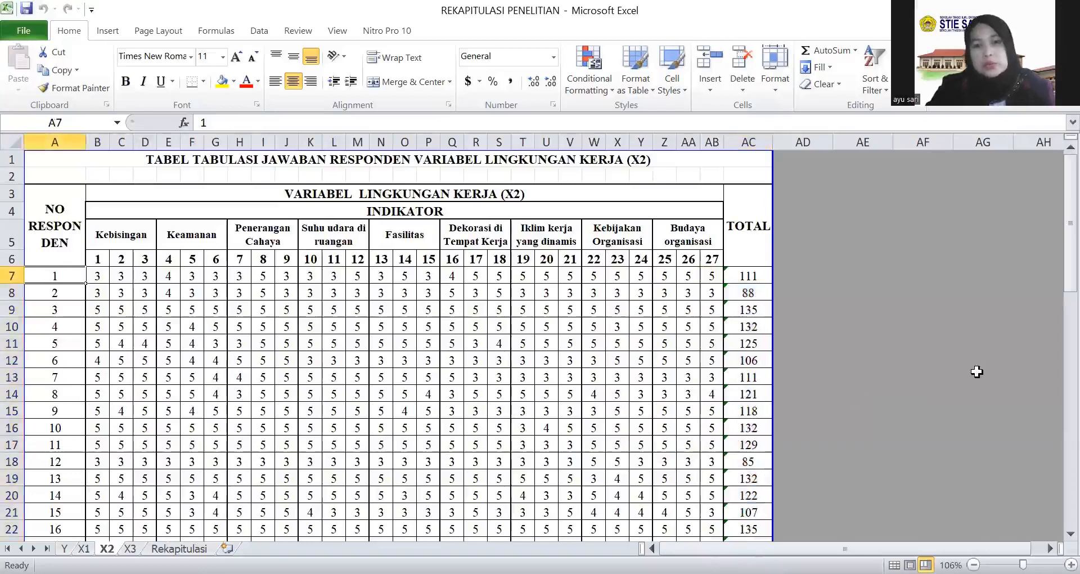
left_click(749, 277)
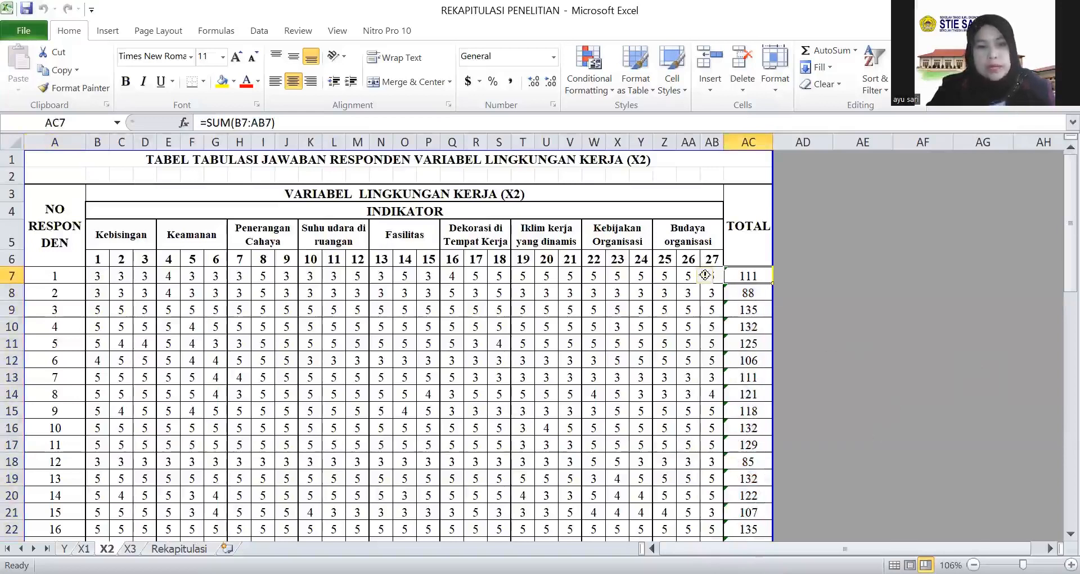
Examine respondent 1's row and the total formula for DISIPLIN KERJA on the X3 sheet
left_click(130, 549)
scroll(492, 403, "up", 14)
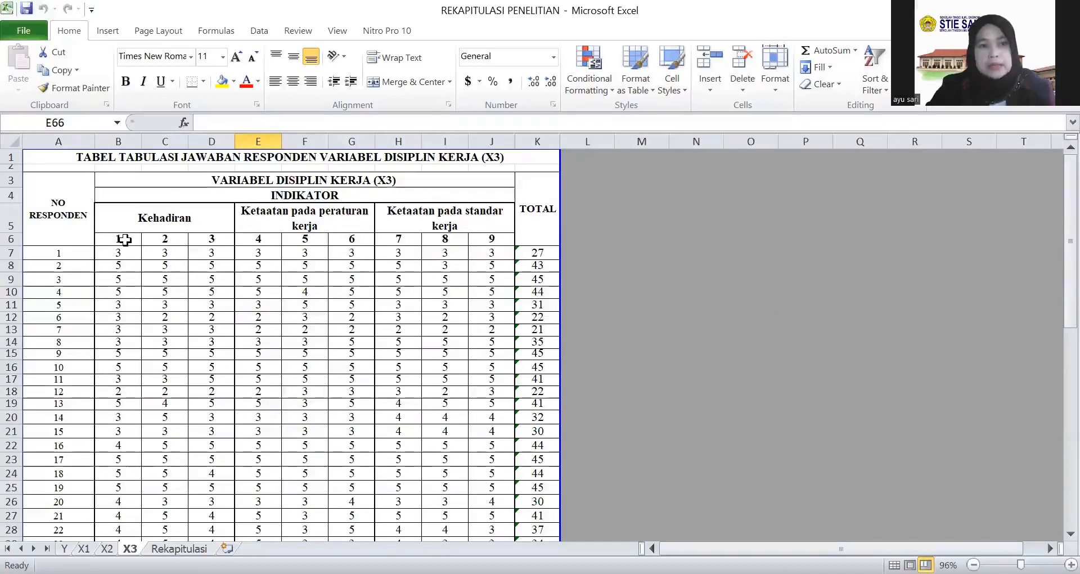
left_click(12, 253)
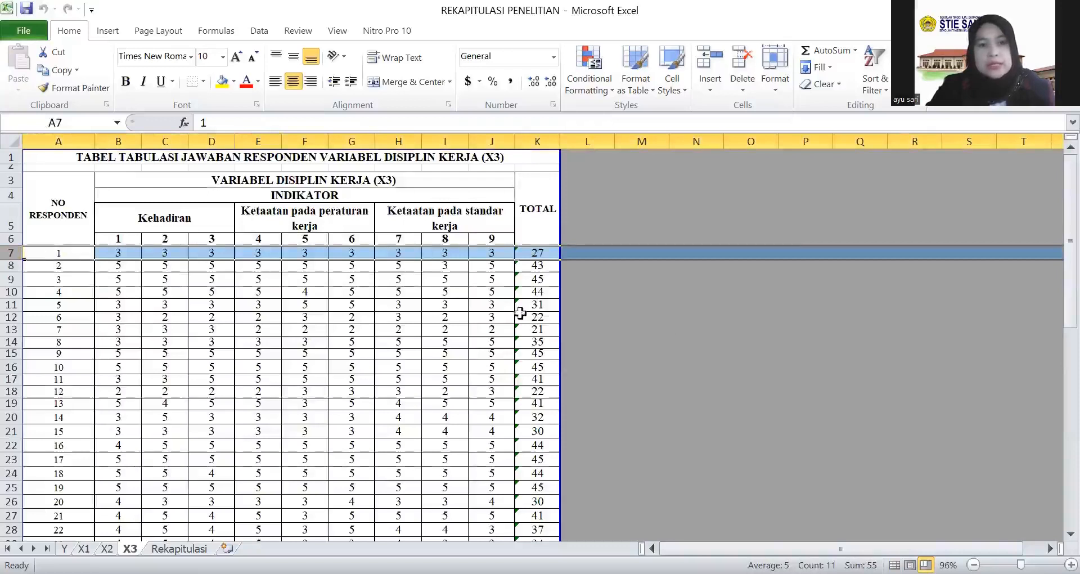
left_click(543, 253)
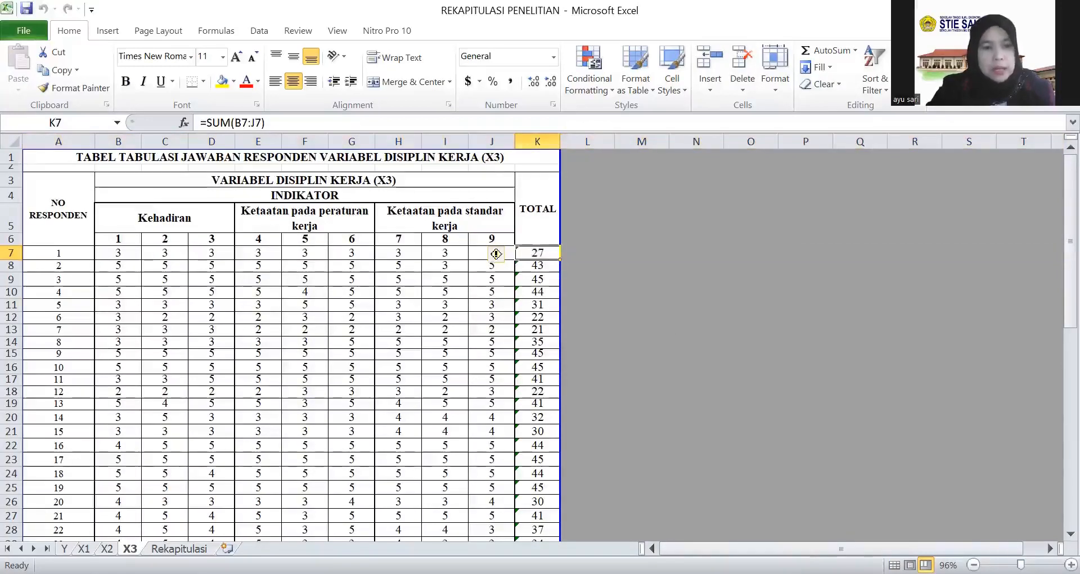
Return to the Rekapitulasi sheet and go through the X1, X2, X3 and Y variable headings
key("ctrl+Page_Down")
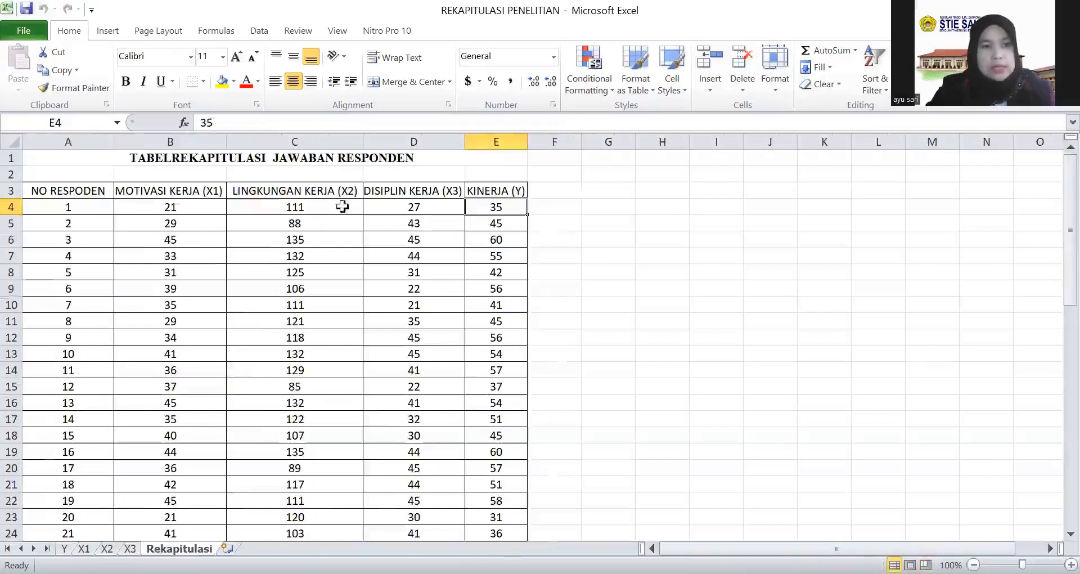
left_click(186, 191)
left_click(256, 191)
left_click(391, 190)
left_click(482, 189)
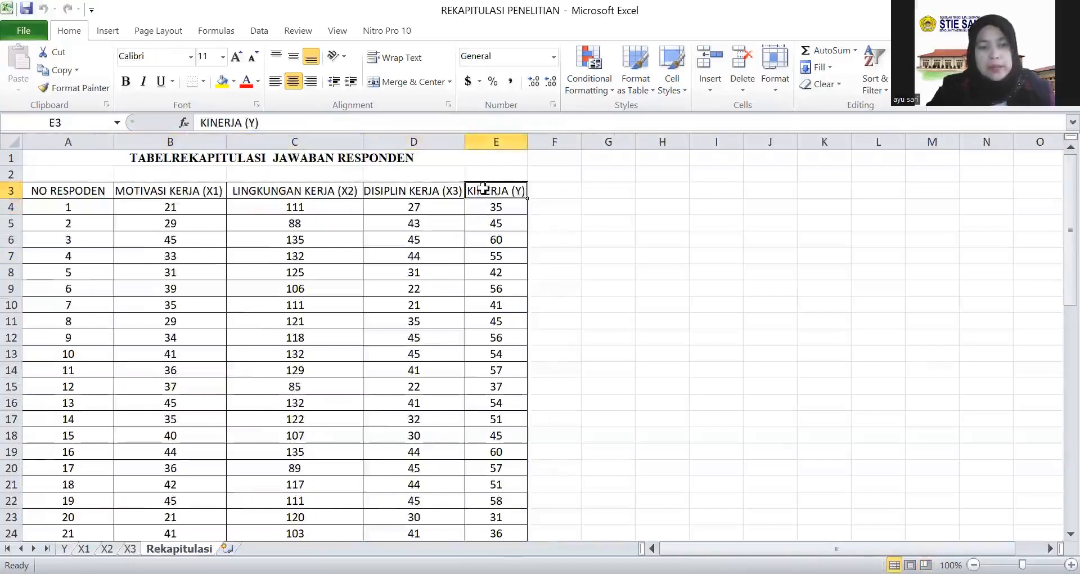
Check the TOTAL row of the recap table for the X1, X2 and X3 columns, then deselect the cells
scroll(106, 248, "down", 12)
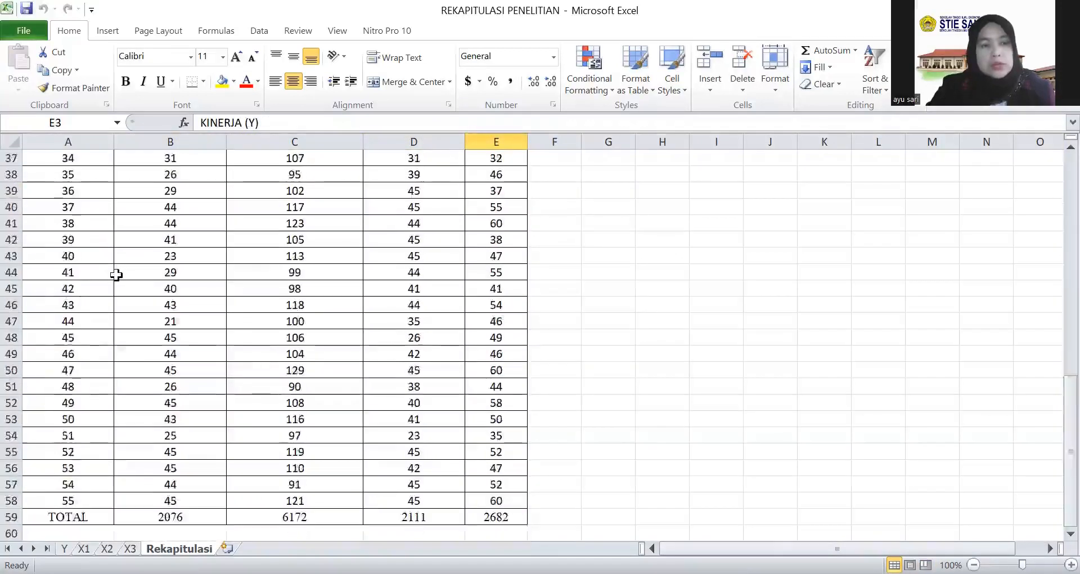
scroll(116, 275, "down", 5)
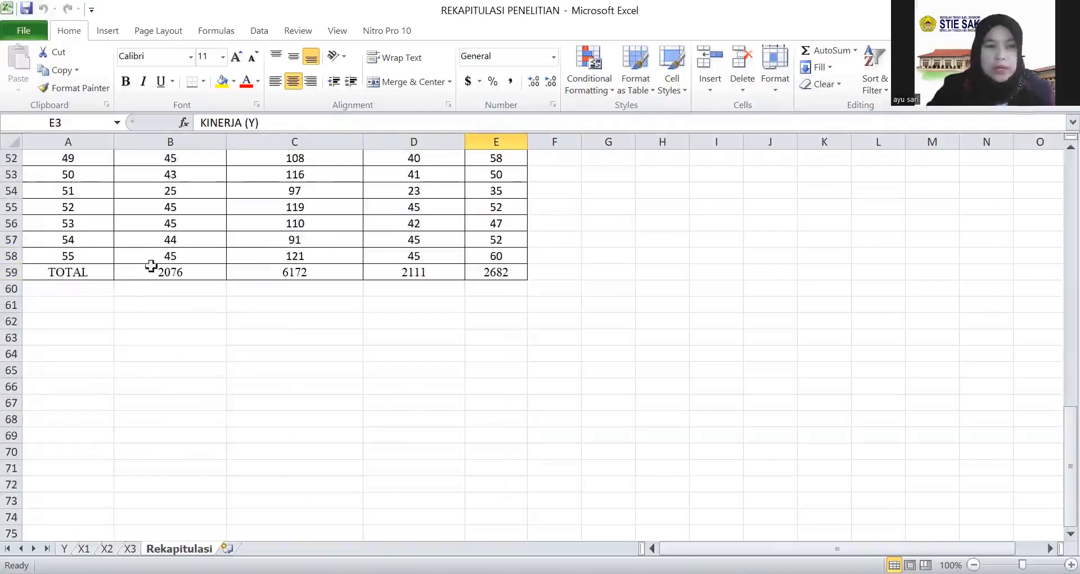
left_click_drag(134, 274, 444, 273)
scroll(422, 397, "up", 11)
scroll(423, 398, "up", 6)
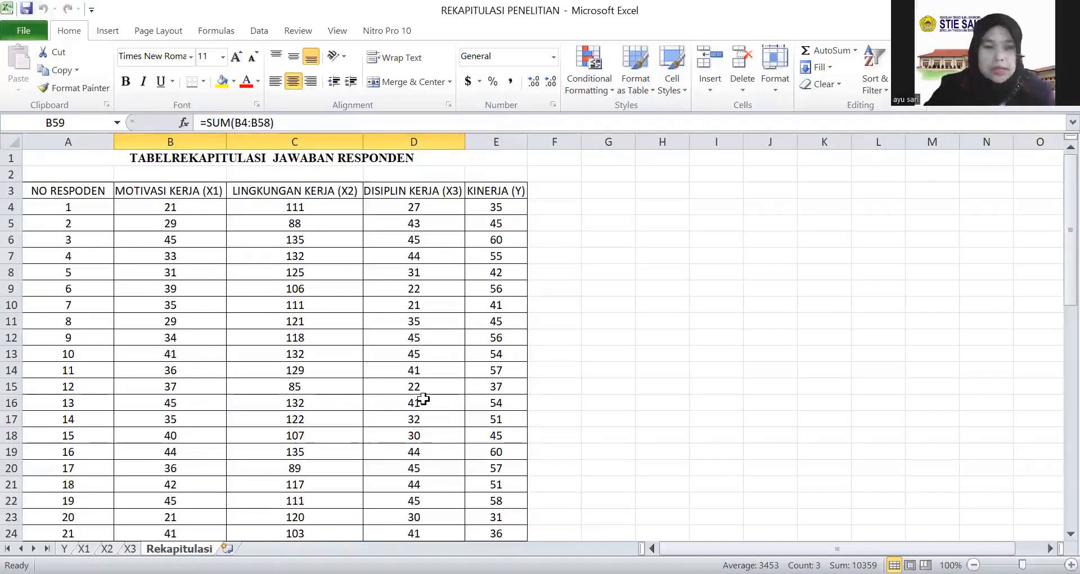
left_click(587, 407)
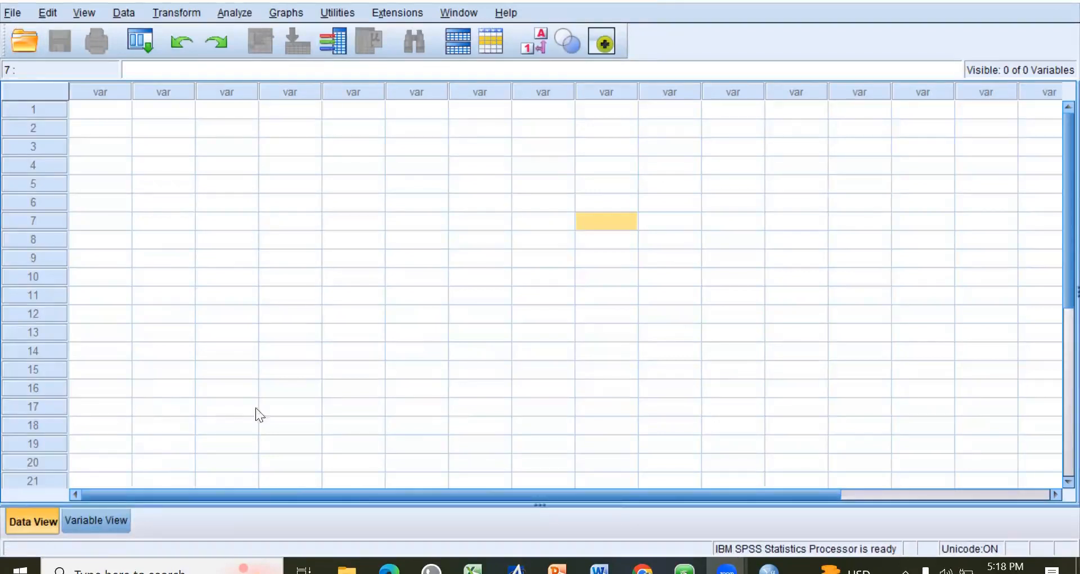
Switch to SPSS and define the first variable with the name Motivasi
left_click(85, 521)
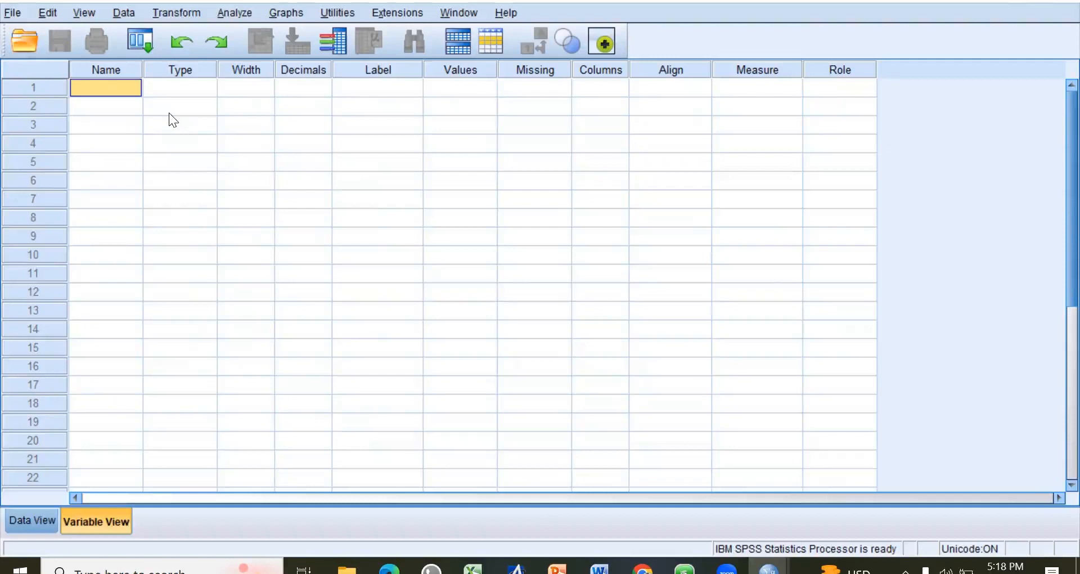
type("M")
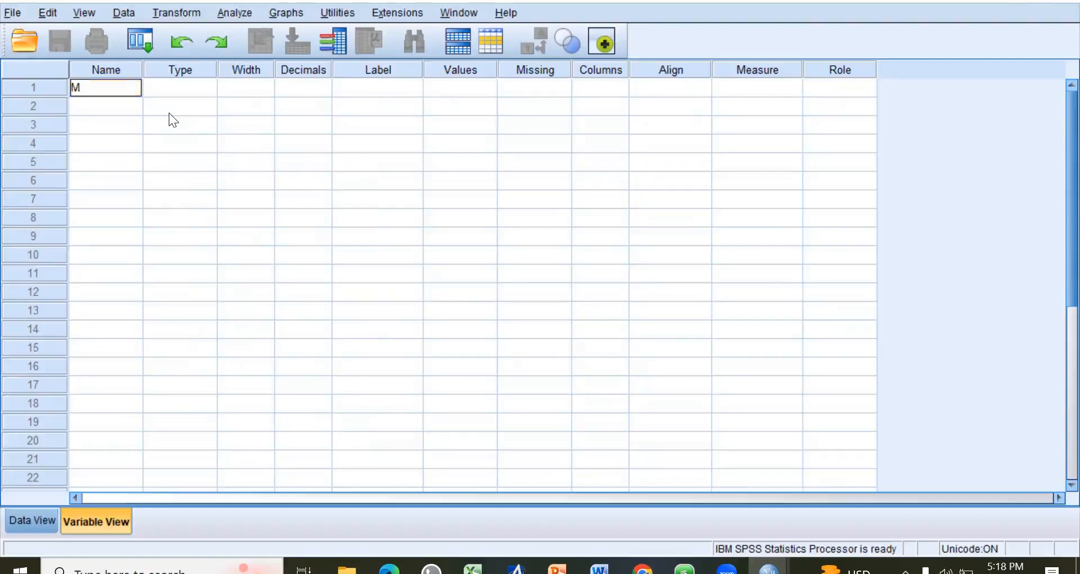
type("otivasi")
key("Return")
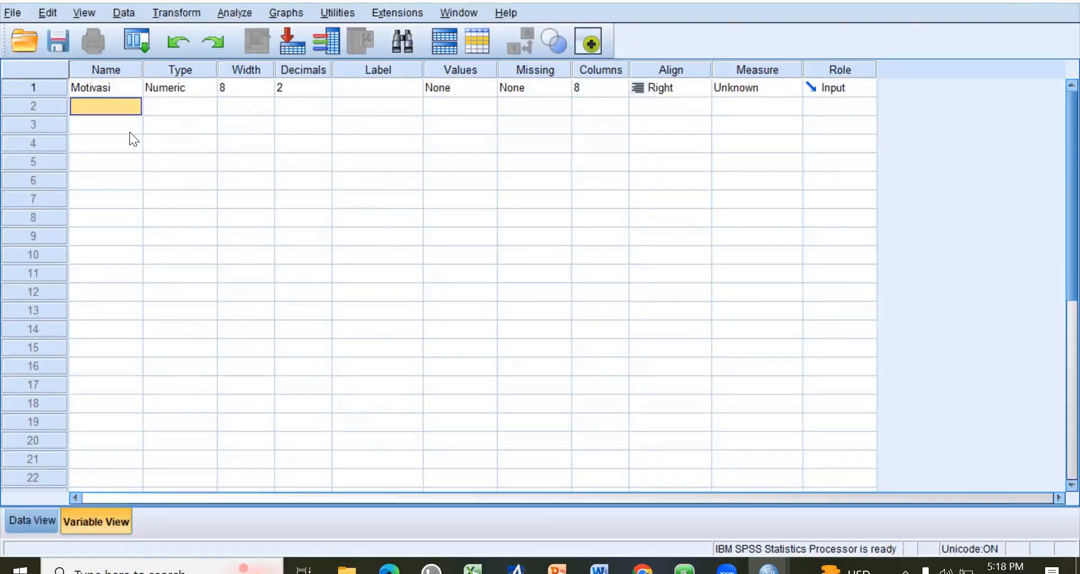
Try to name the second variable "Lingkungan Kerja" with a space between the words
type("Lingkungan")
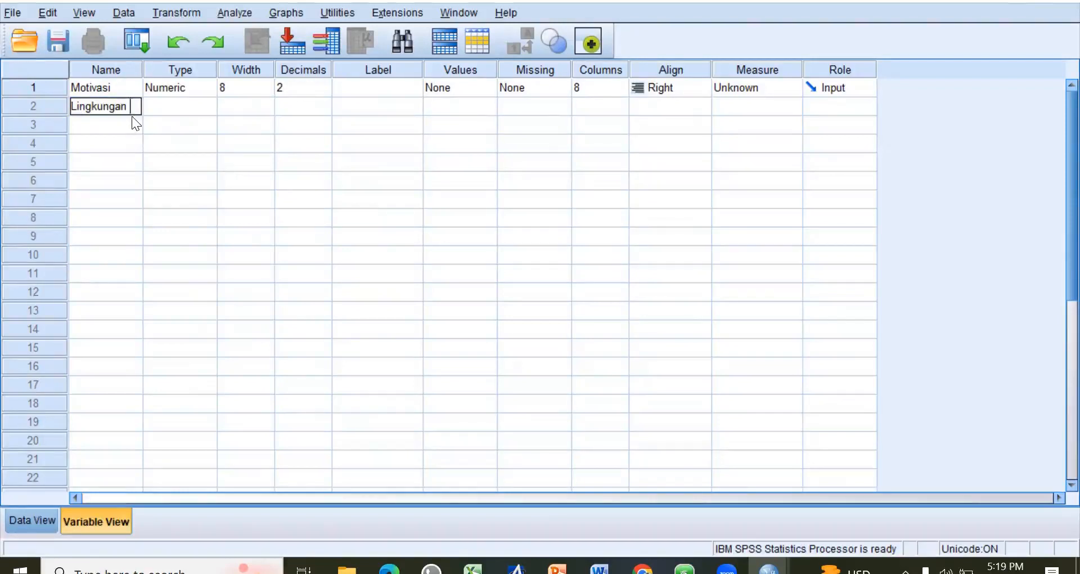
type("Kerja")
key("Return")
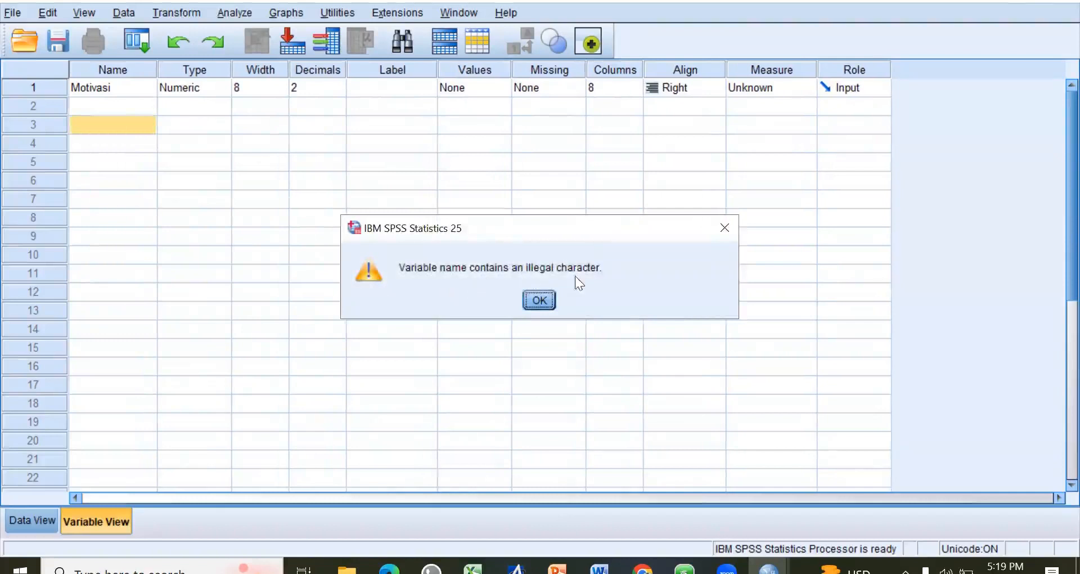
left_click(547, 299)
key("Up")
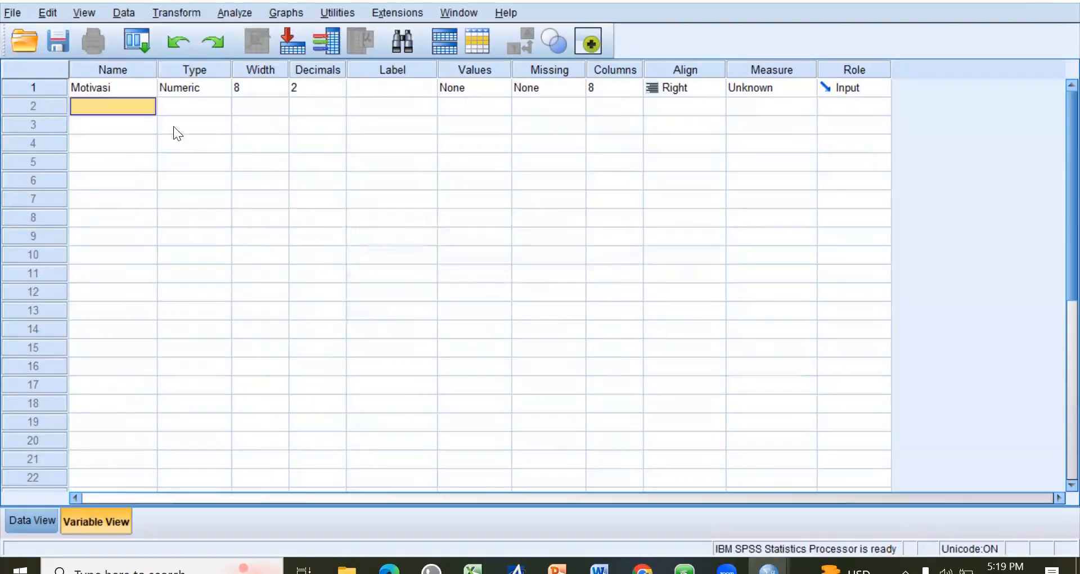
Define the second variable with the name Lingkungan_Kerja
type("Lingkungan")
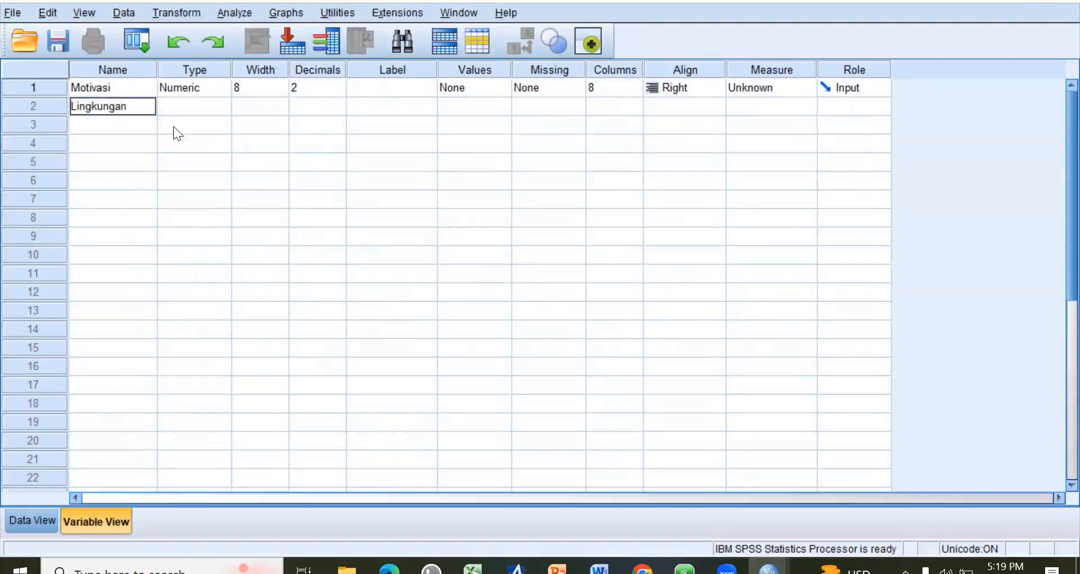
type("_Kerja")
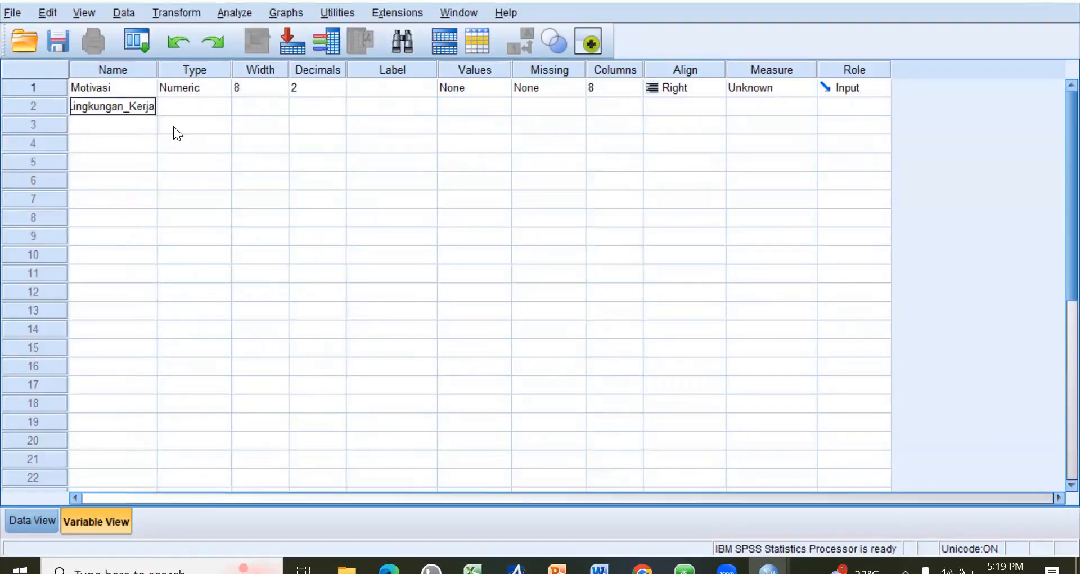
left_click(115, 127)
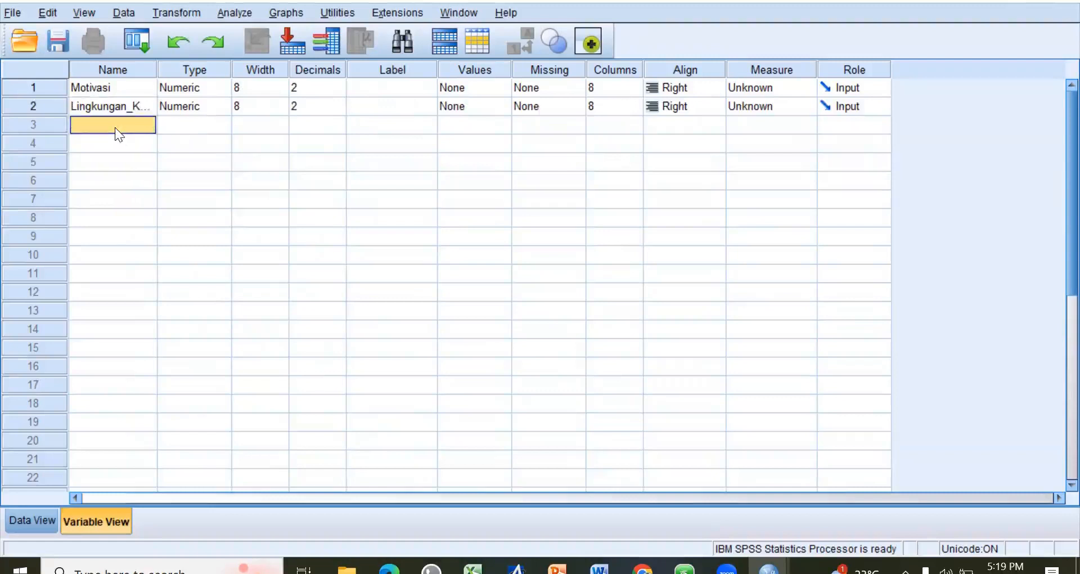
Define the third variable as Disipilin_kerja and the fourth as Kinerja, then show the data grid
type("Disipilin_Kerja")
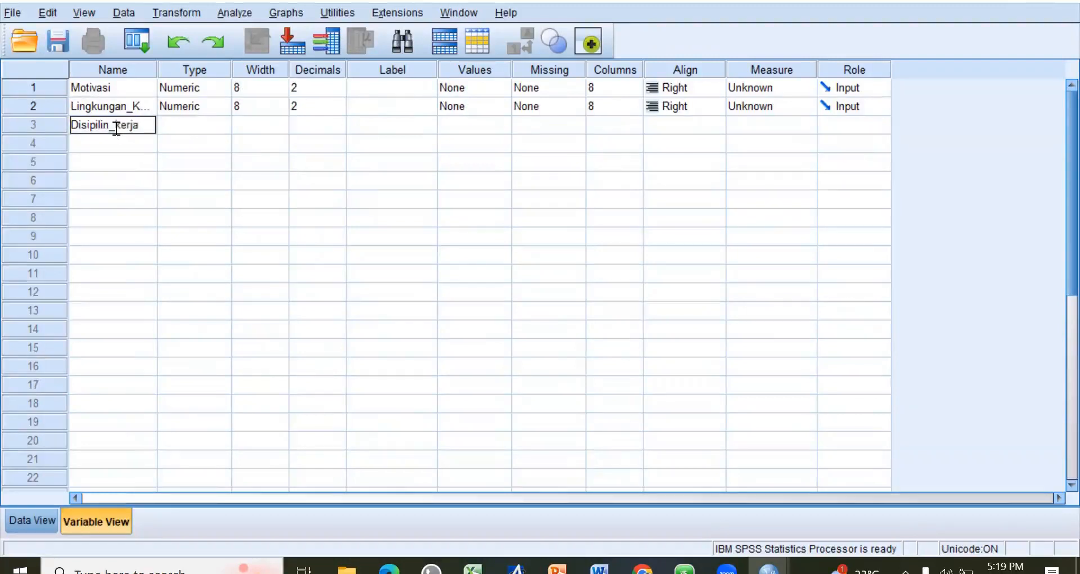
left_click(121, 145)
type("KInerja")
key("BackSpace")
key("BackSpace")
key("BackSpace")
key("BackSpace")
key("BackSpace")
key("BackSpace")
type("inerja")
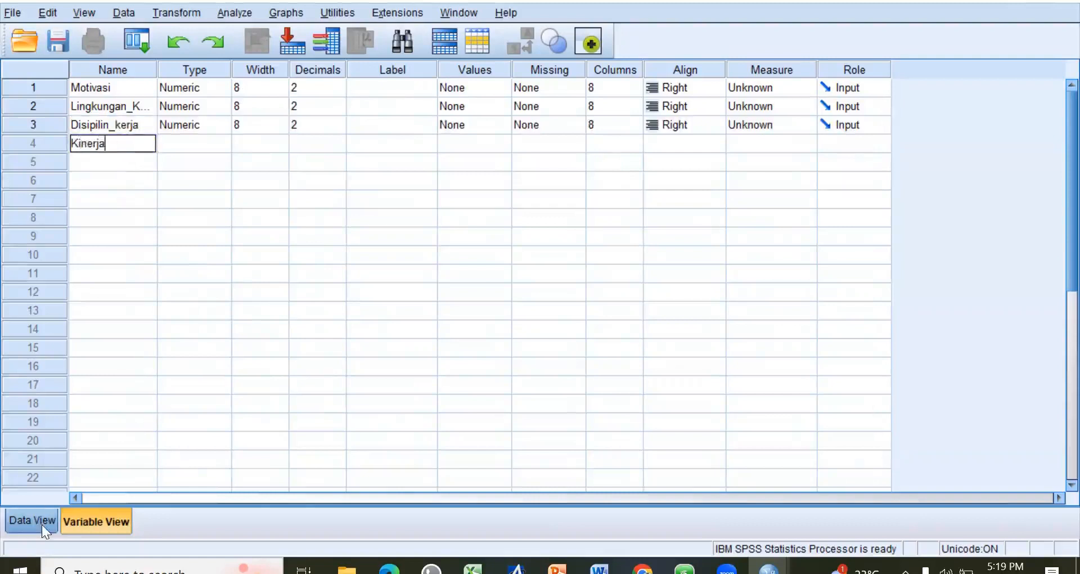
left_click(42, 524)
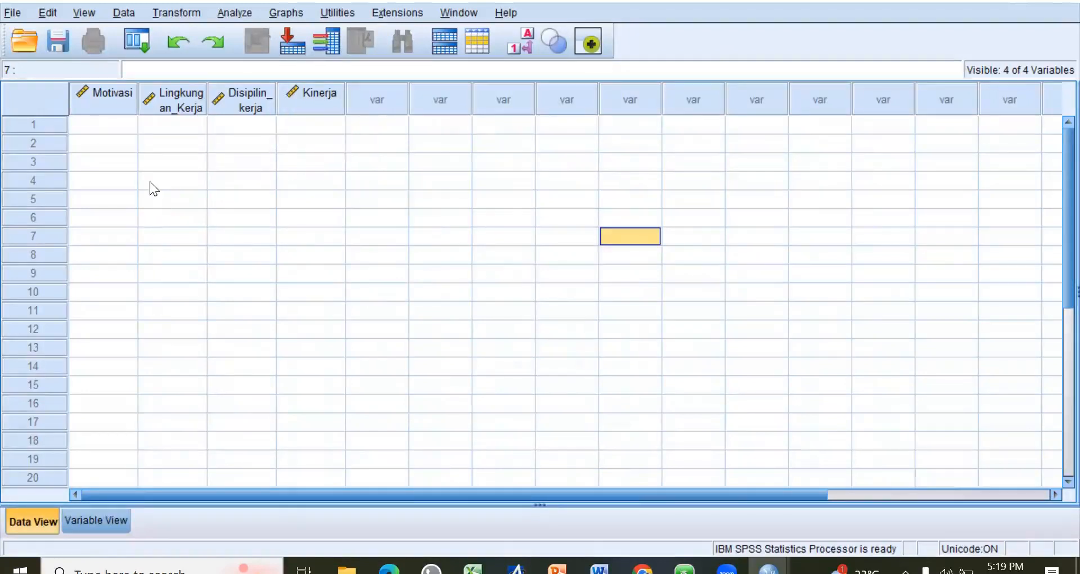
left_click(115, 124)
right_click(115, 124)
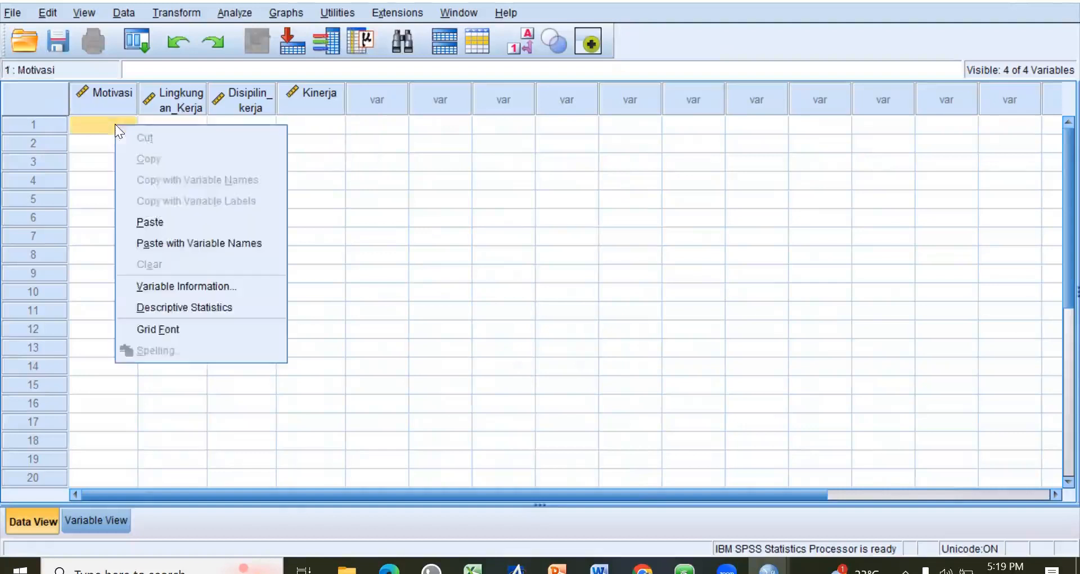
left_click(531, 217)
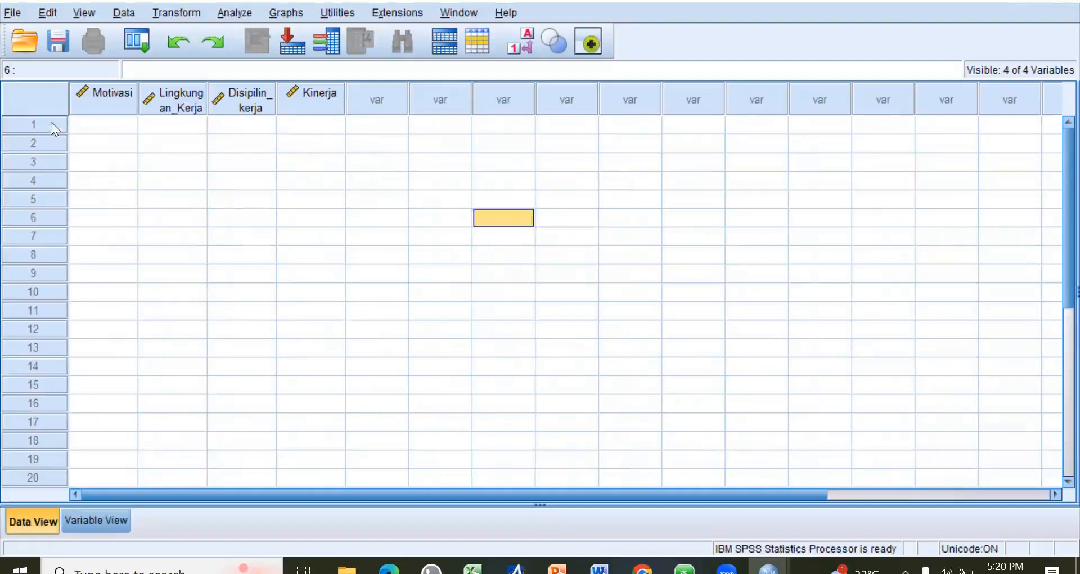
Paste the copied data into the four variable columns starting at row 1 of Motivasi and check the rows
left_click(87, 123)
right_click(87, 123)
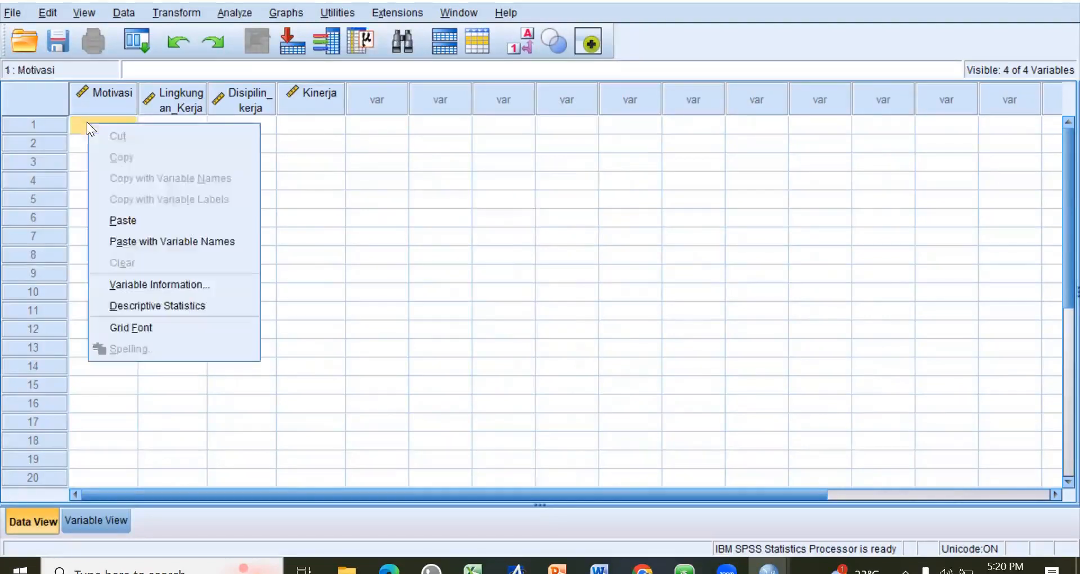
left_click(135, 220)
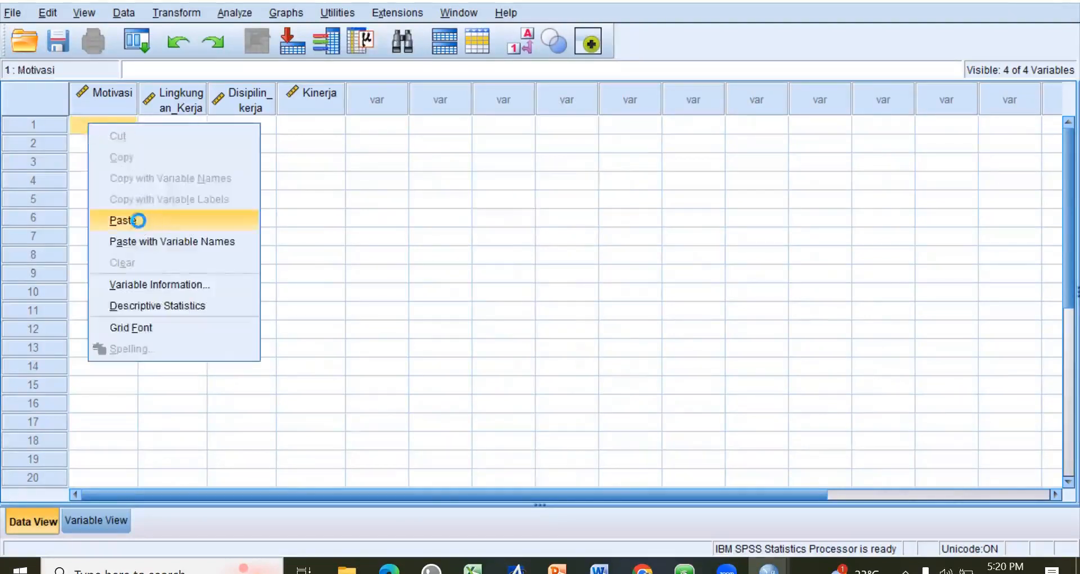
scroll(296, 276, "down", 9)
scroll(296, 275, "up", 9)
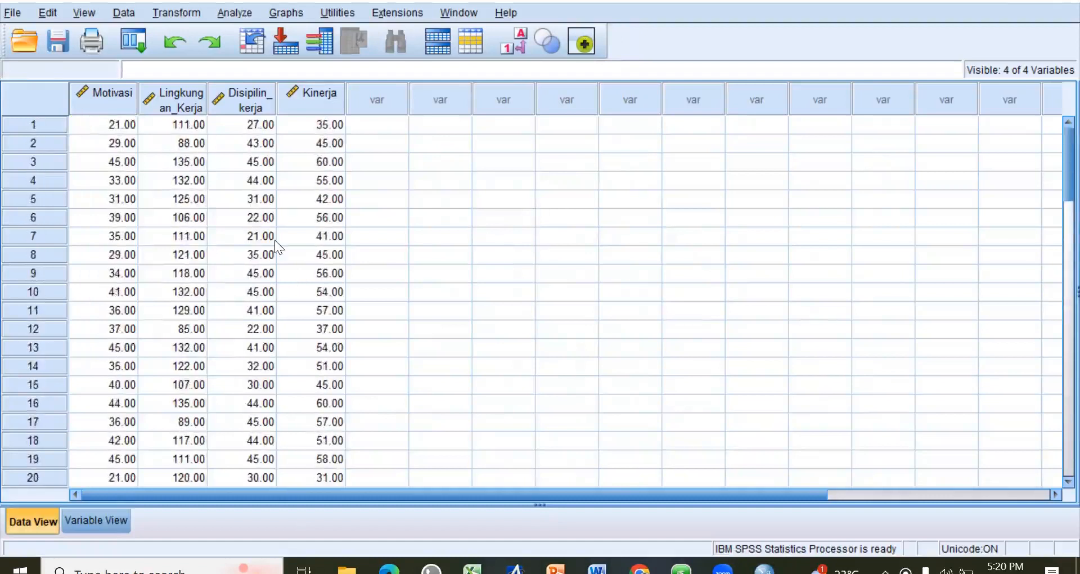
scroll(275, 240, "down", 15)
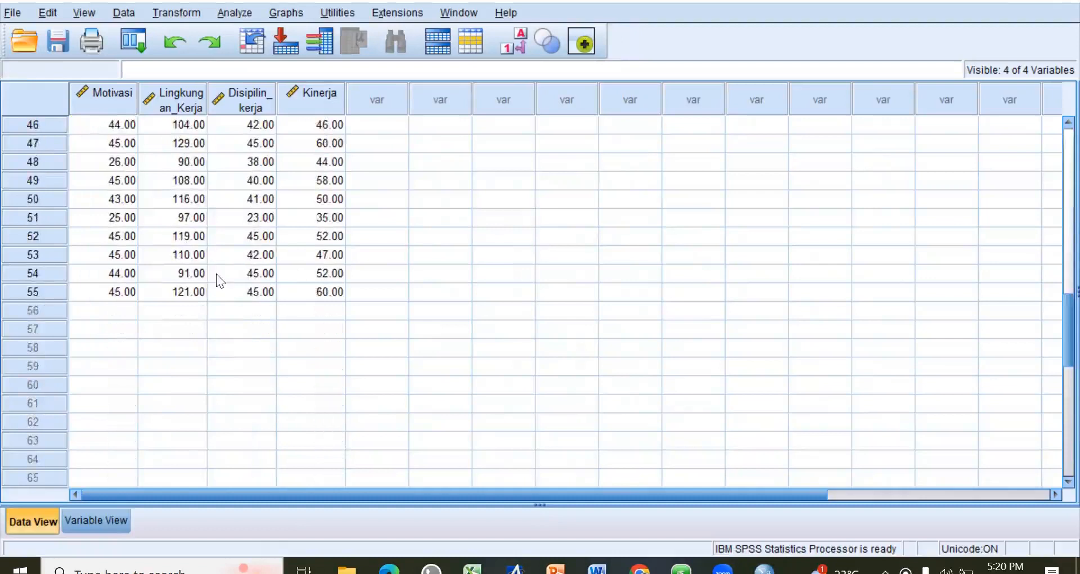
scroll(216, 273, "up", 15)
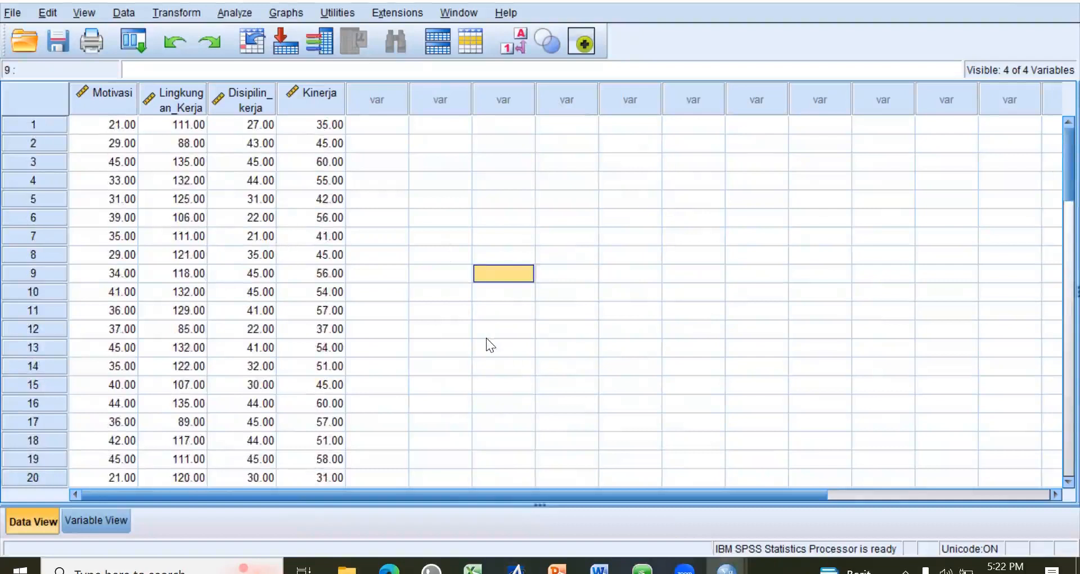
Start a Linear Regression analysis and set Kinerja as the dependent variable
left_click(227, 16)
mouse_move(276, 213)
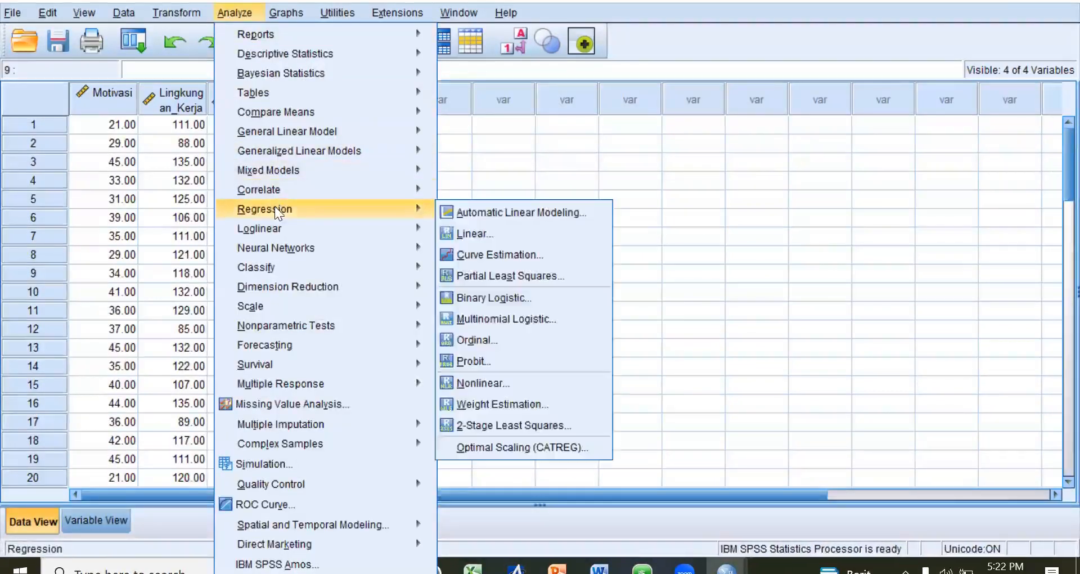
left_click(452, 233)
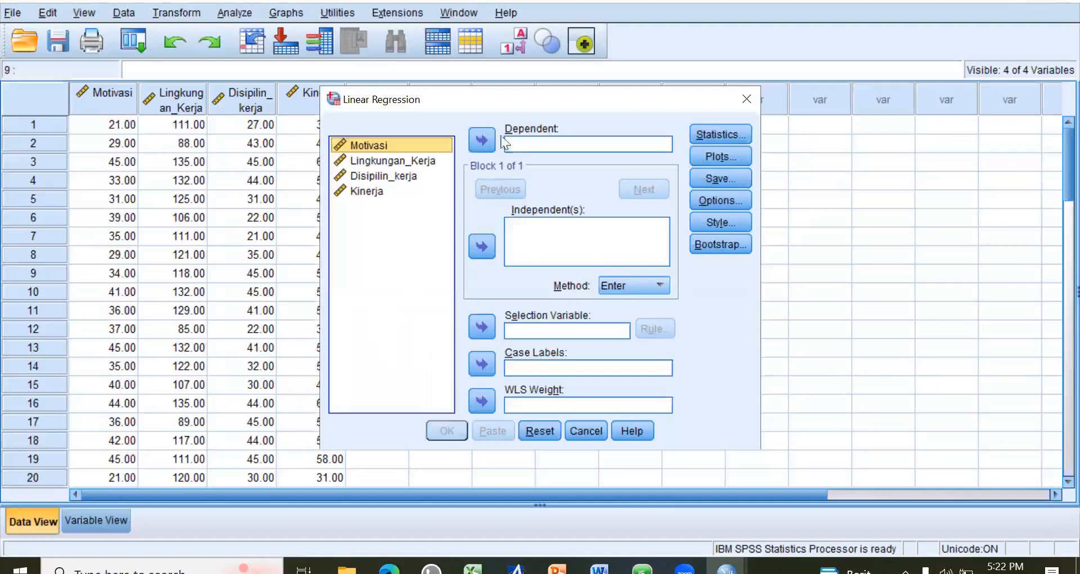
left_click(366, 192)
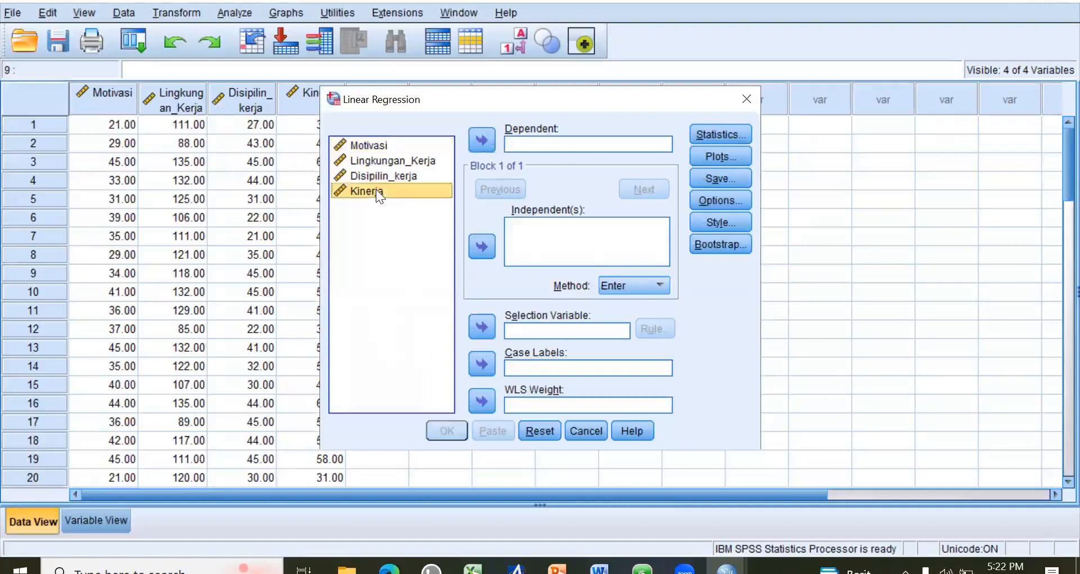
left_click(477, 142)
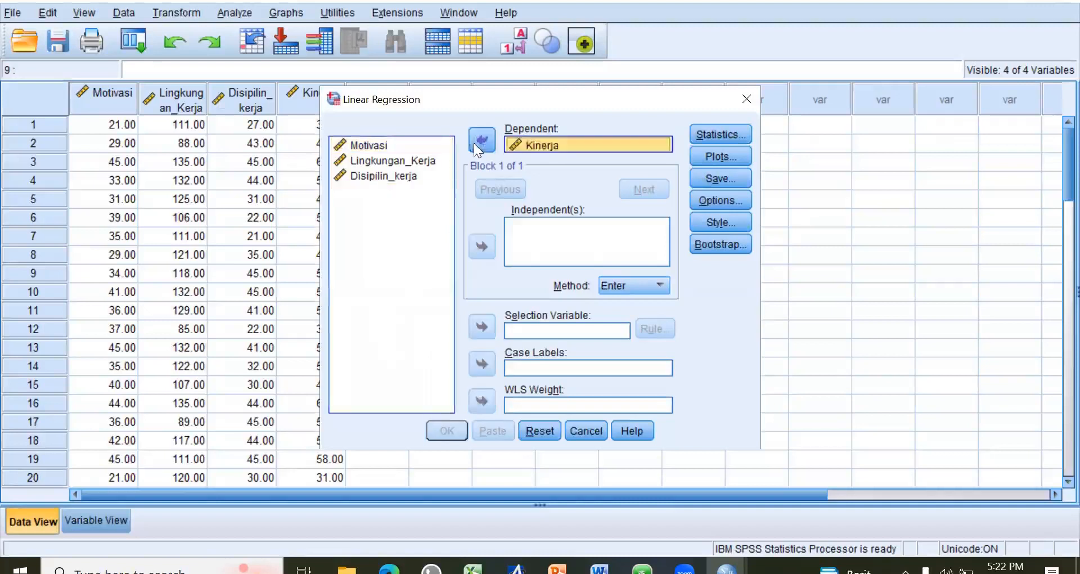
Add Motivasi, Lingkungan_Kerja and Disipilin_kerja as the independent variables of the regression
left_click(366, 146)
left_click(485, 247)
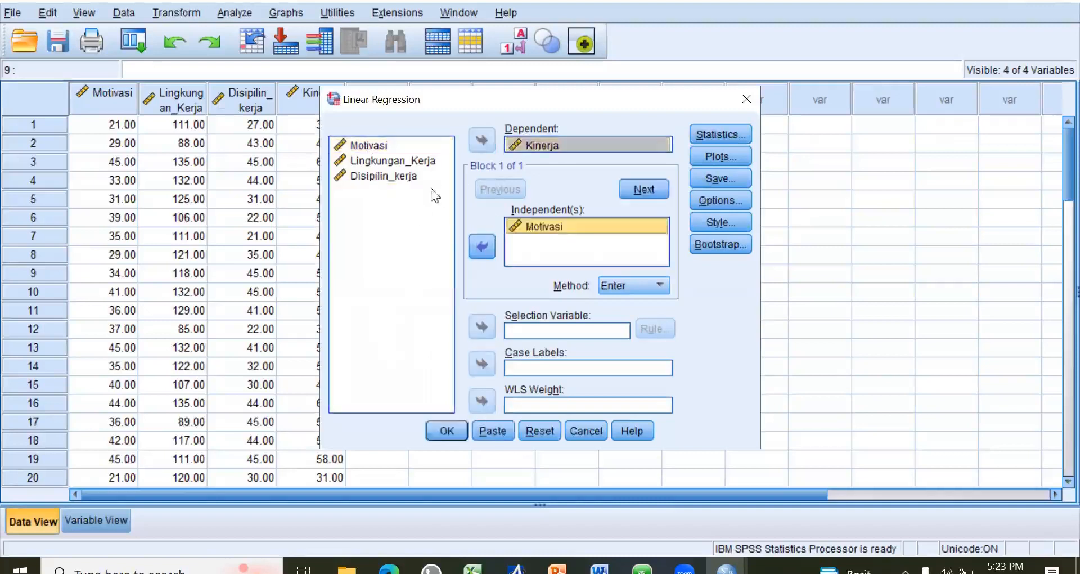
left_click(427, 164)
left_click(481, 246)
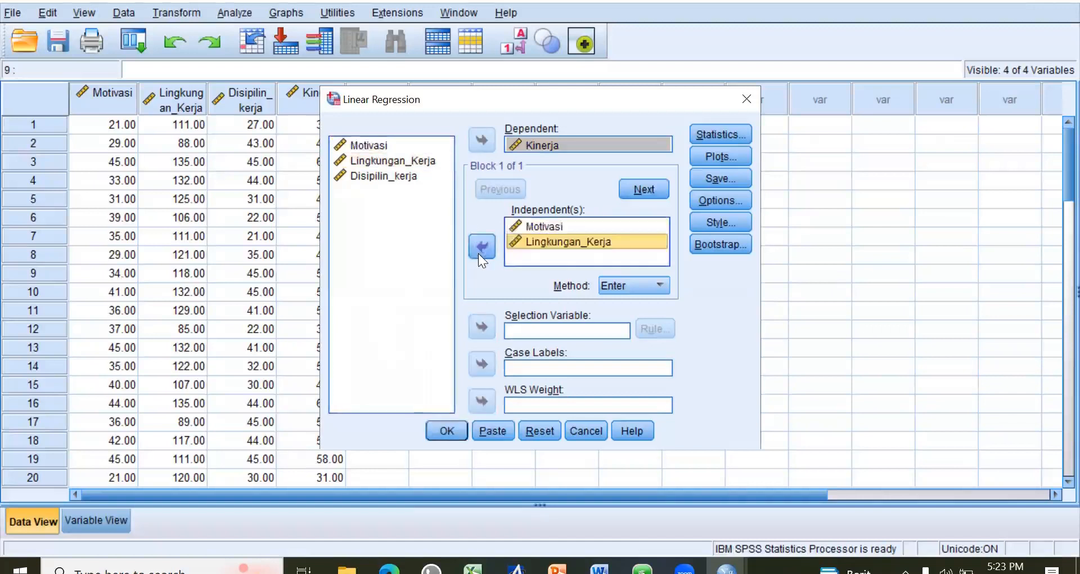
left_click(357, 178)
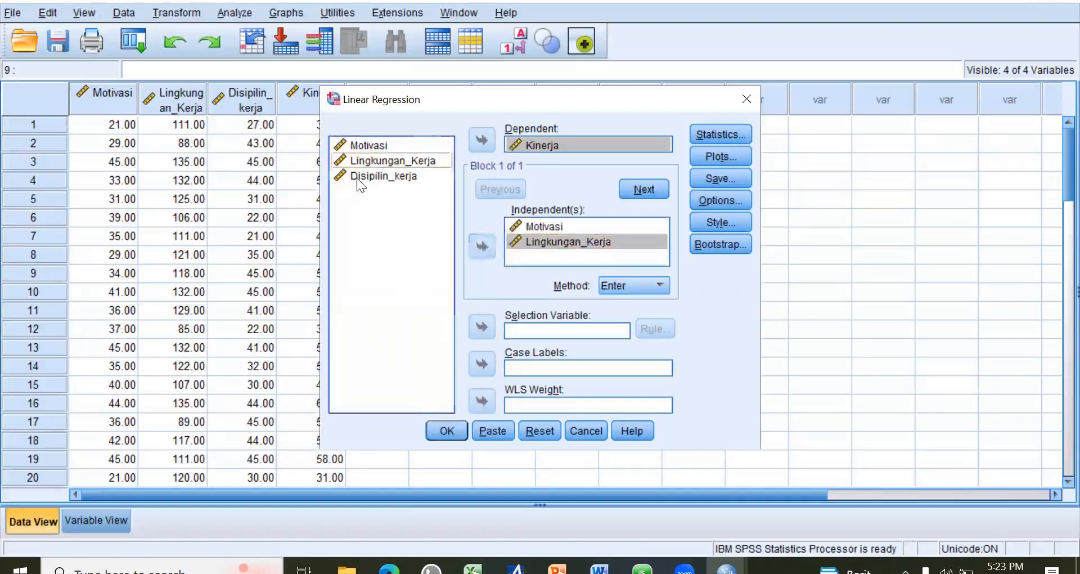
left_click(483, 248)
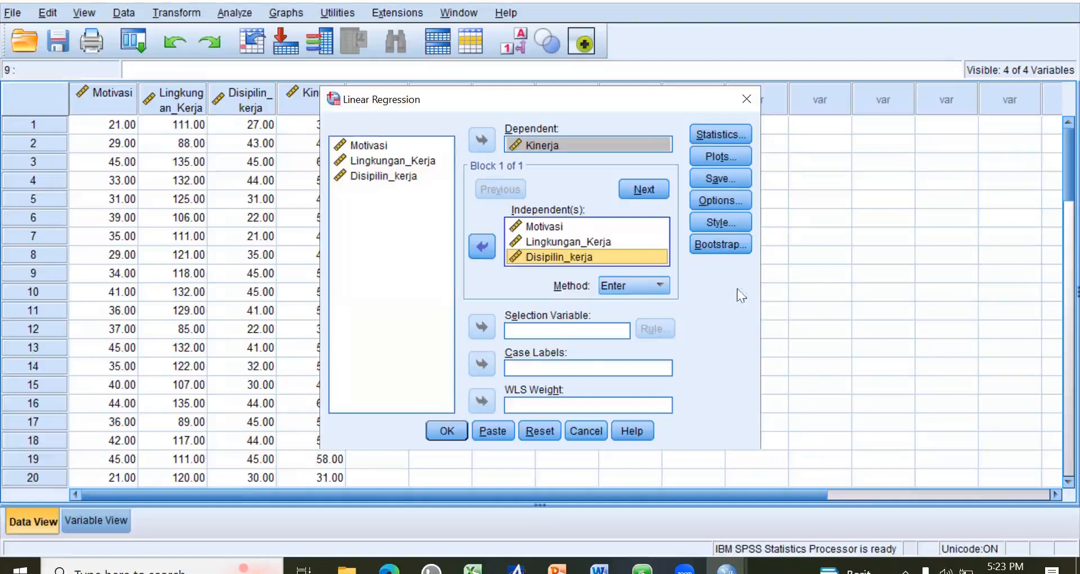
Include part and partial correlations in the regression statistics and run the analysis
left_click(728, 136)
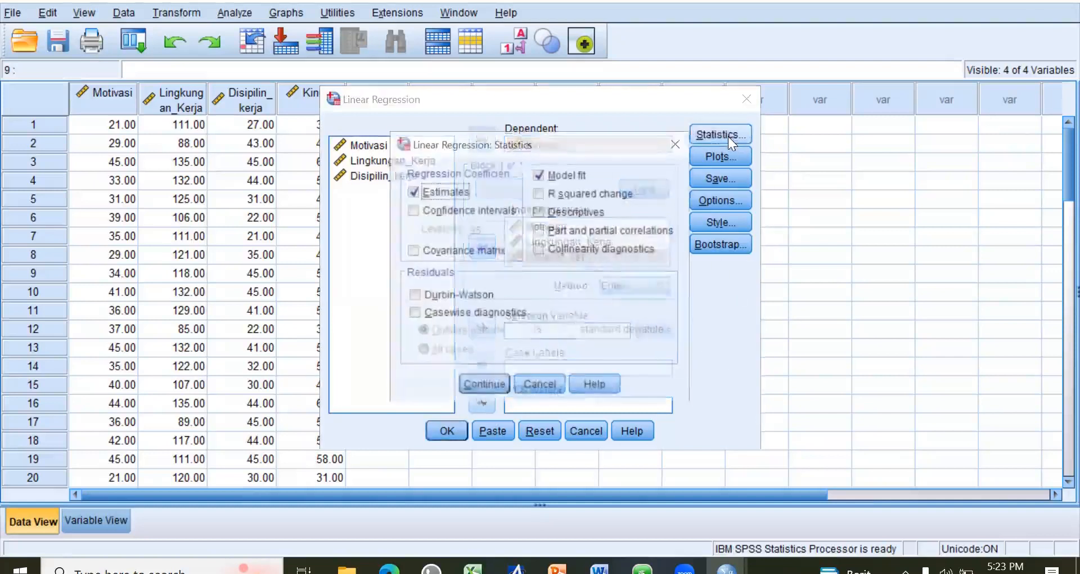
left_click(539, 230)
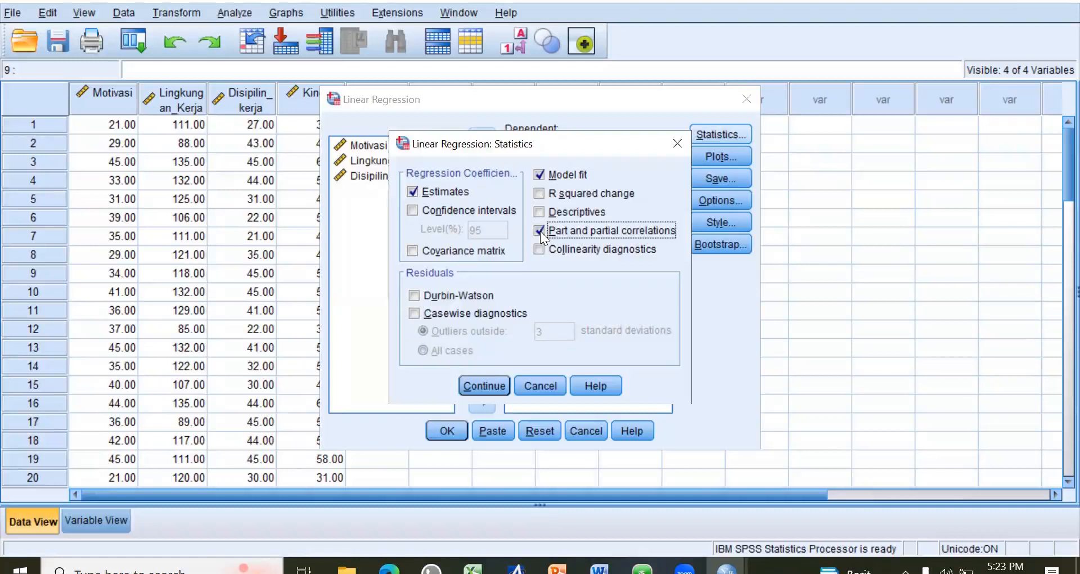
left_click(494, 384)
left_click(450, 432)
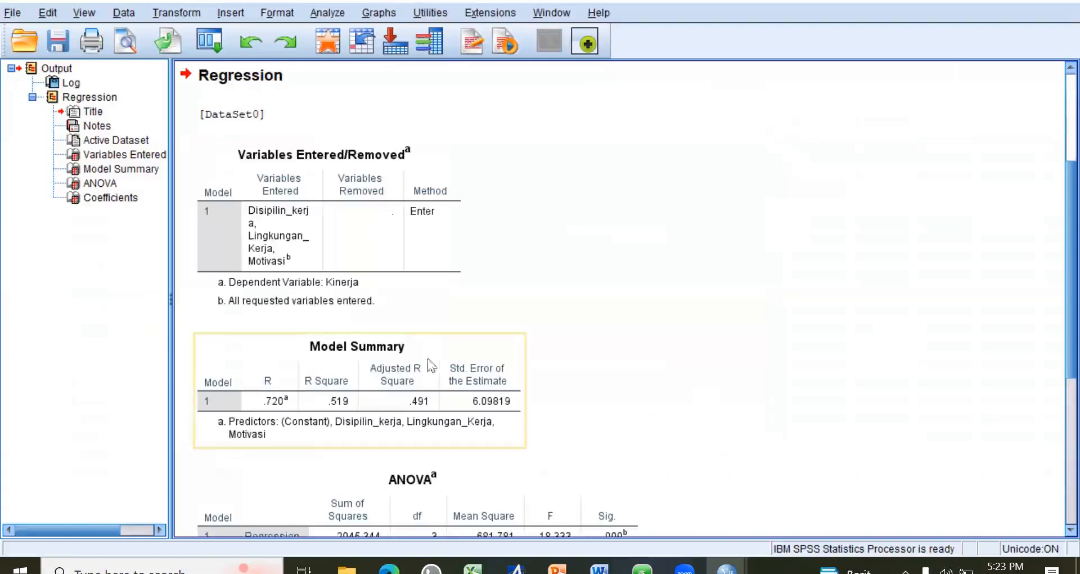
Examine the Model Summary, ANOVA and Coefficients tables in the regression output
scroll(386, 380, "down", 3)
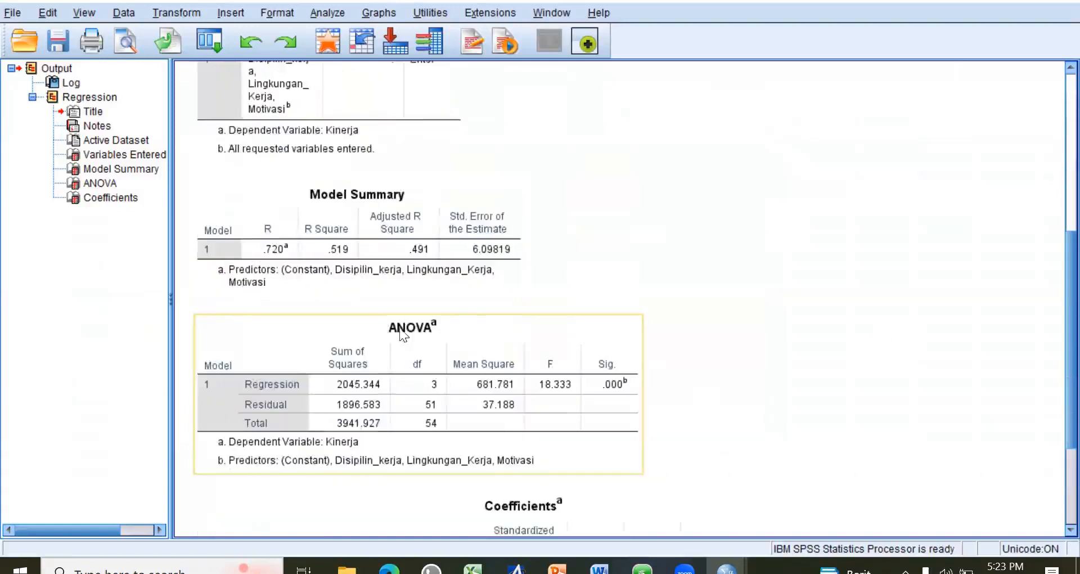
scroll(444, 391, "down", 3)
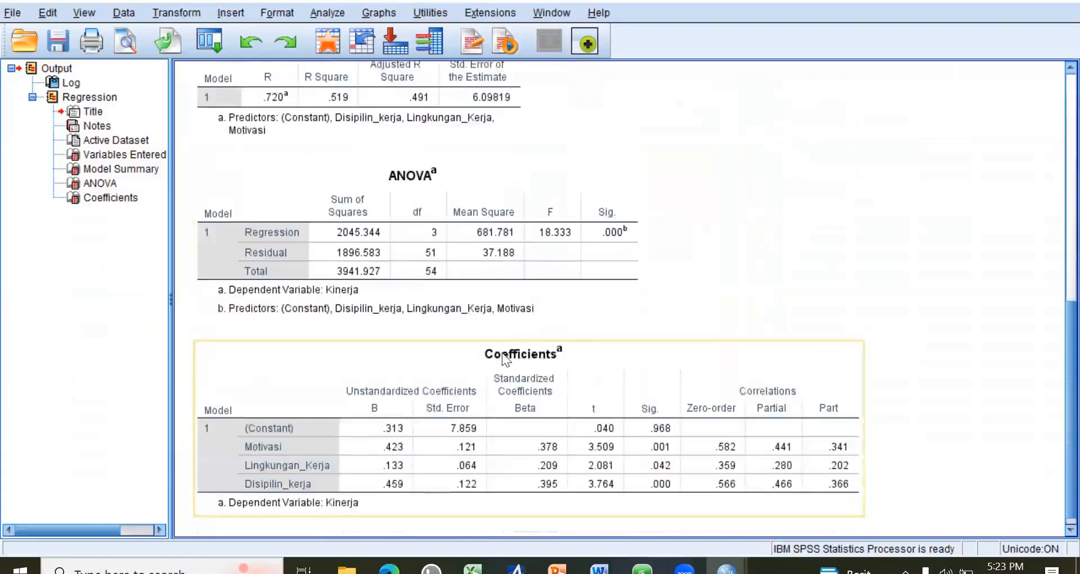
scroll(503, 357, "up", 3)
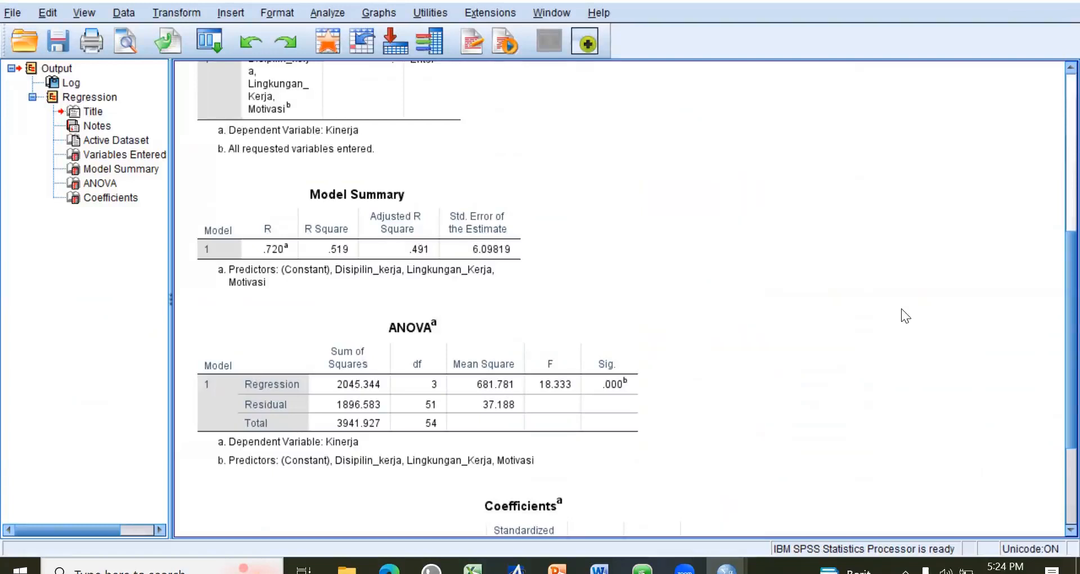
left_click(256, 271)
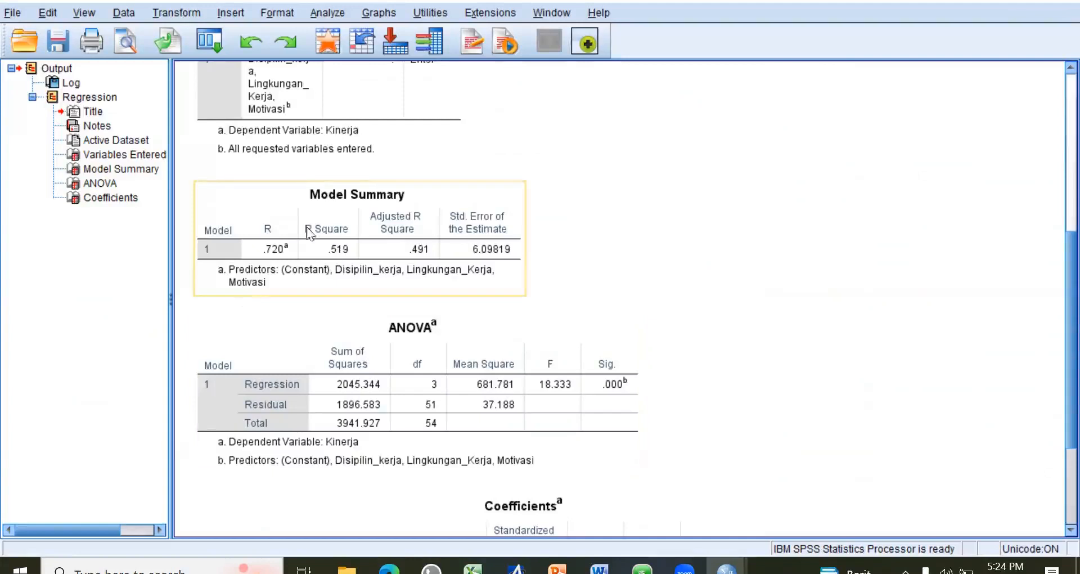
left_click(339, 344)
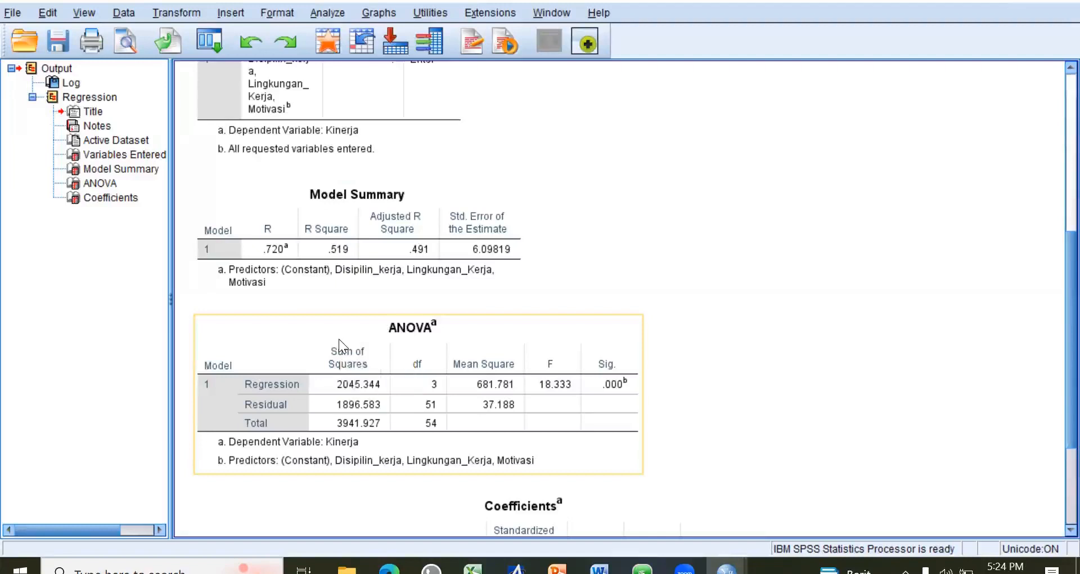
left_click(338, 286)
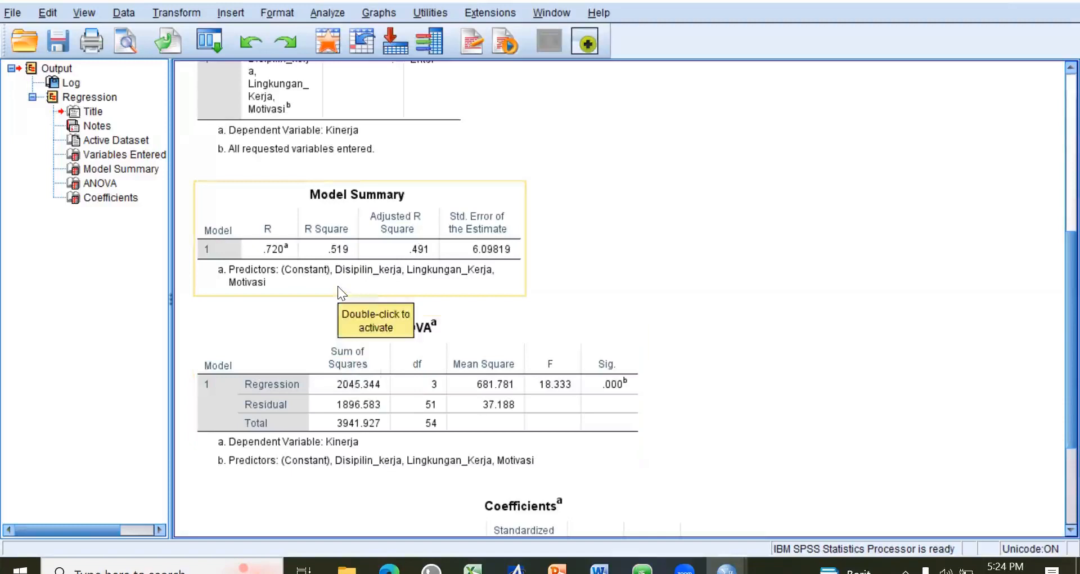
left_click(608, 349)
scroll(608, 348, "down", 3)
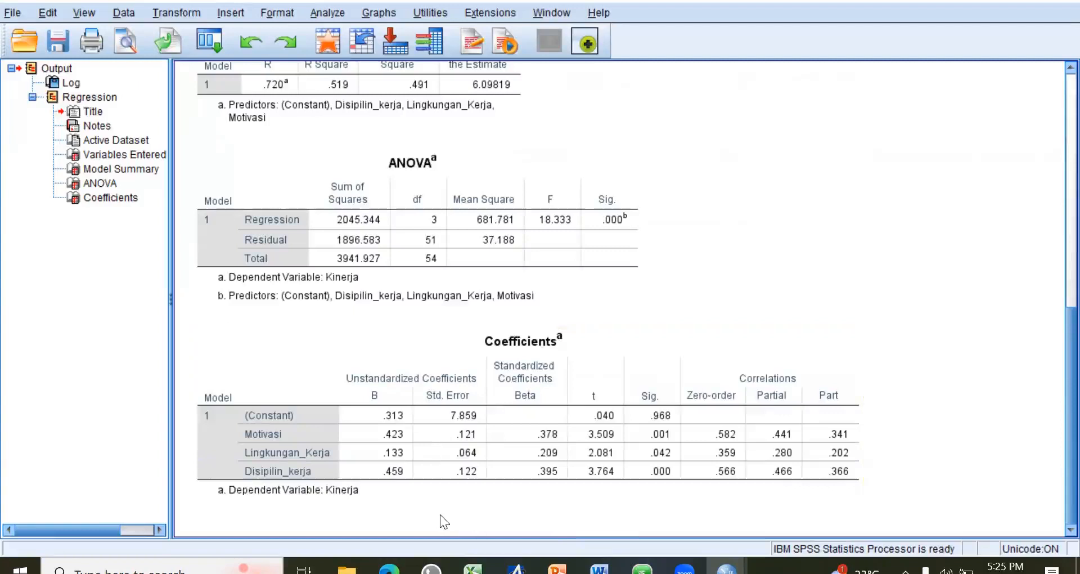
left_click(445, 498)
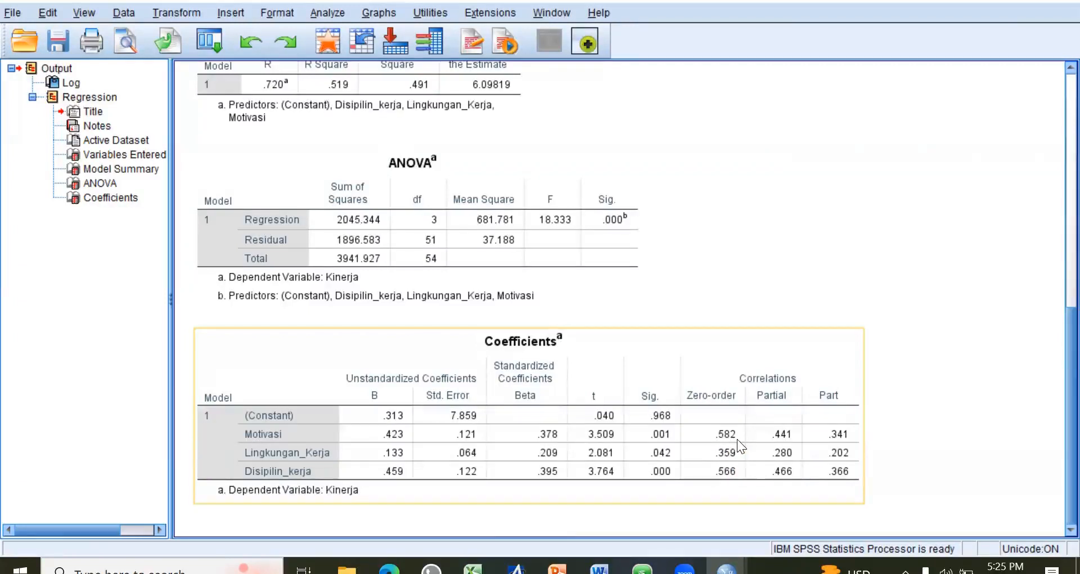
scroll(737, 439, "up", 3)
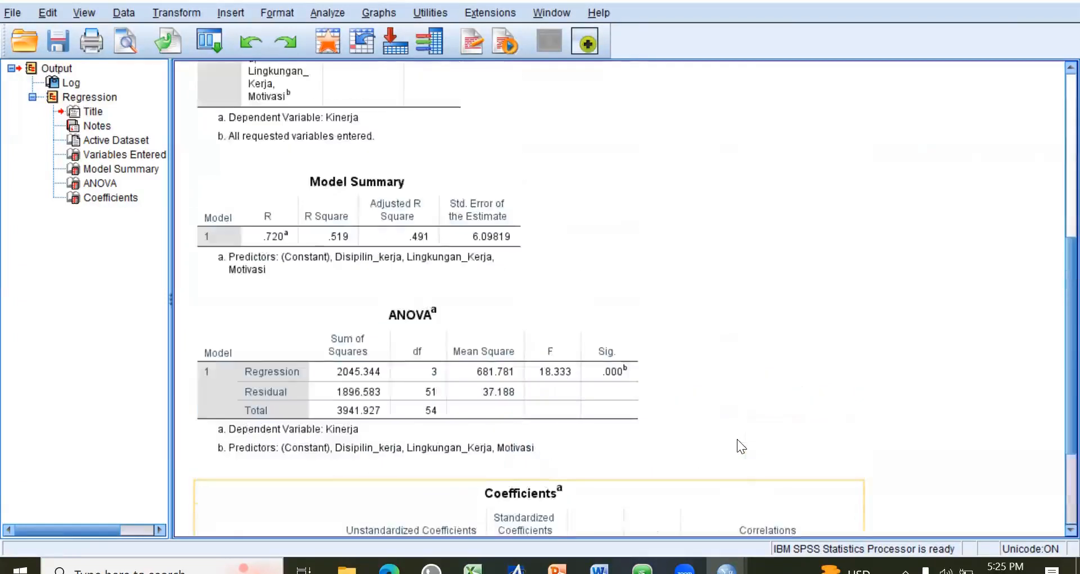